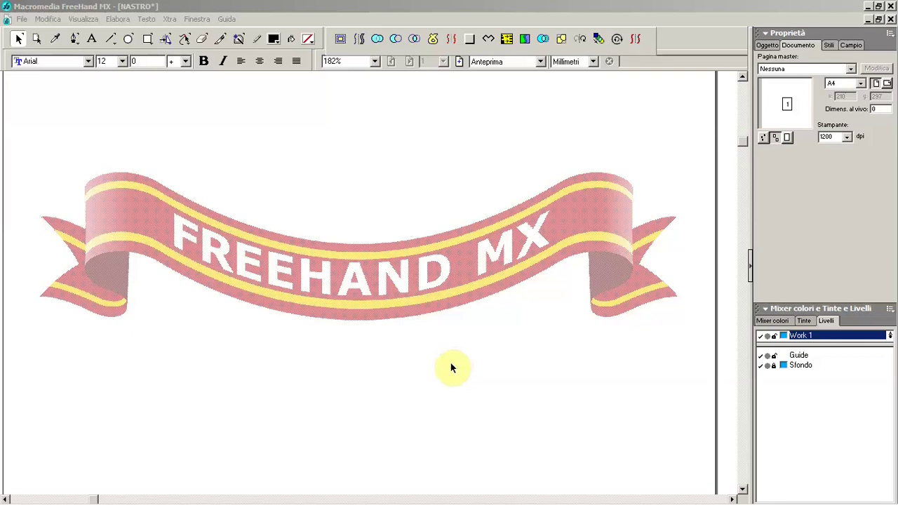
Draw a rectangle enclosing the whole ribbon and a vertical line across its middle
left_click(145, 40)
left_click_drag(32, 118, 677, 380)
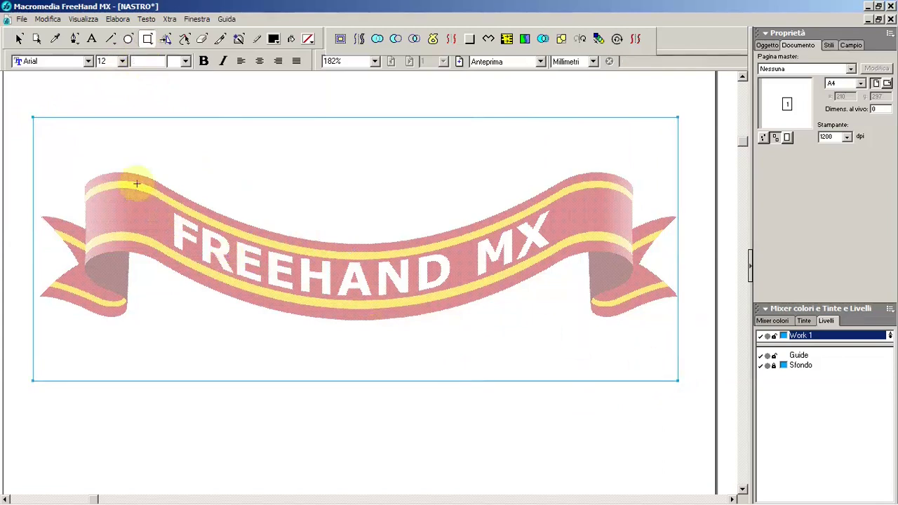
key("v")
left_click_drag(31, 116, 39, 120)
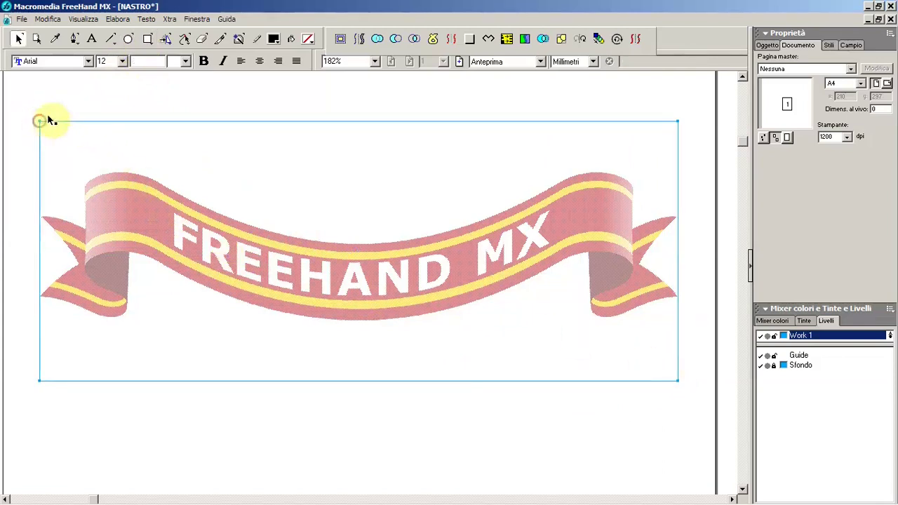
left_click(111, 40)
left_click_drag(360, 185, 360, 353)
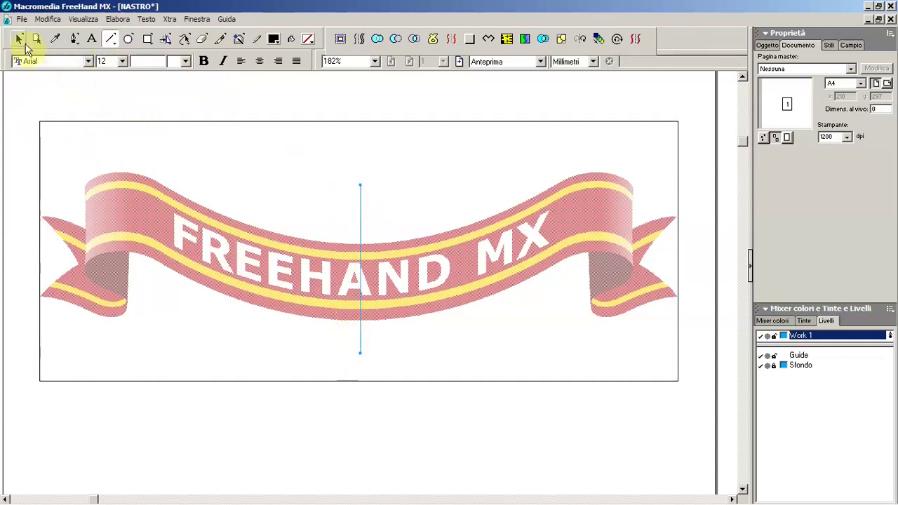
Centre-align the line and rectangle together using the Align panel's centre option
left_click(17, 37)
left_click(236, 121)
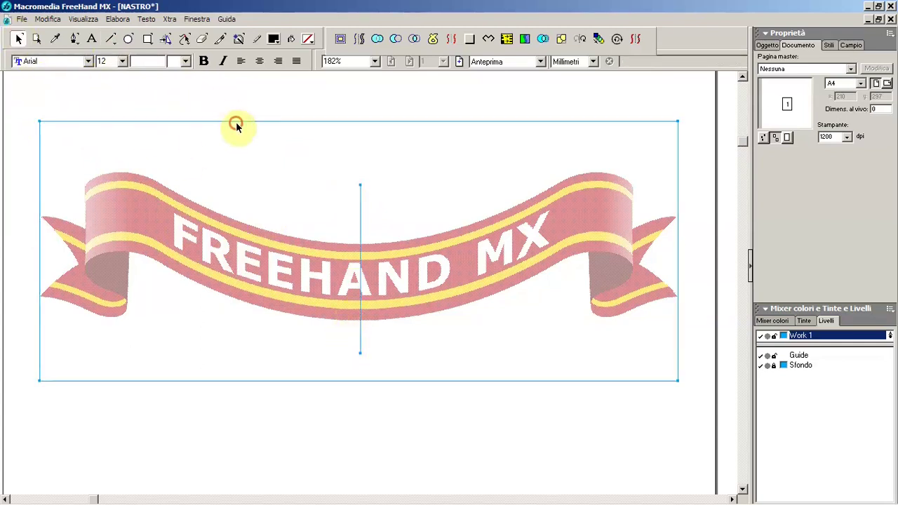
left_click(199, 18)
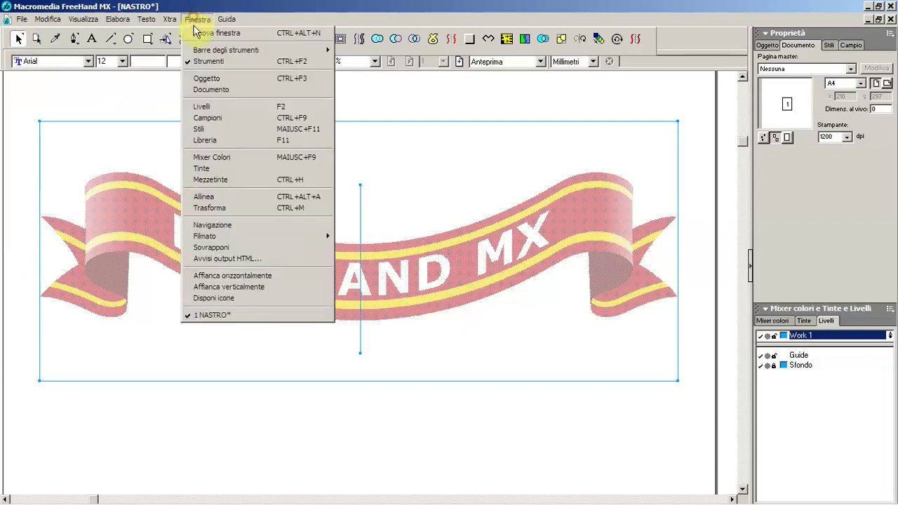
left_click(232, 200)
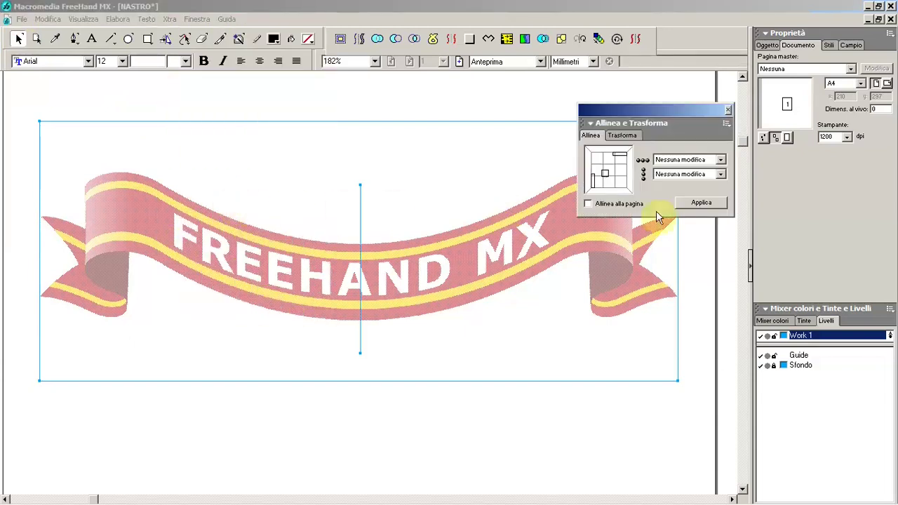
left_click(696, 176)
left_click(684, 203)
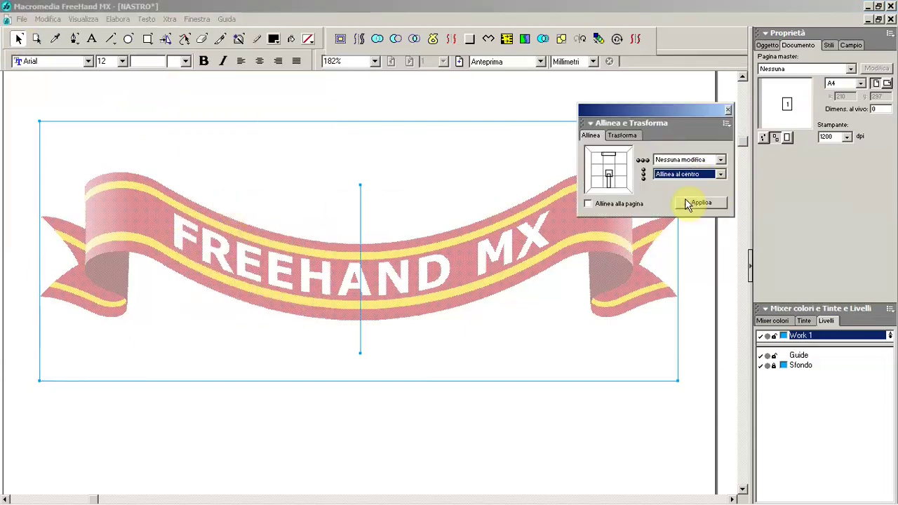
left_click(699, 202)
left_click(728, 110)
left_click(578, 105)
left_click(577, 122)
left_click(560, 148)
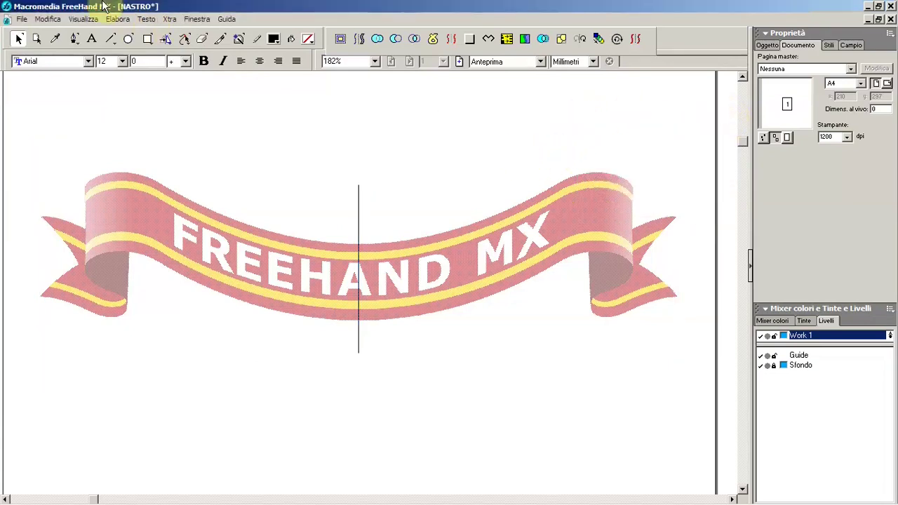
Show the page rulers, drag a vertical guide onto the centre line, and select the line
left_click(48, 19)
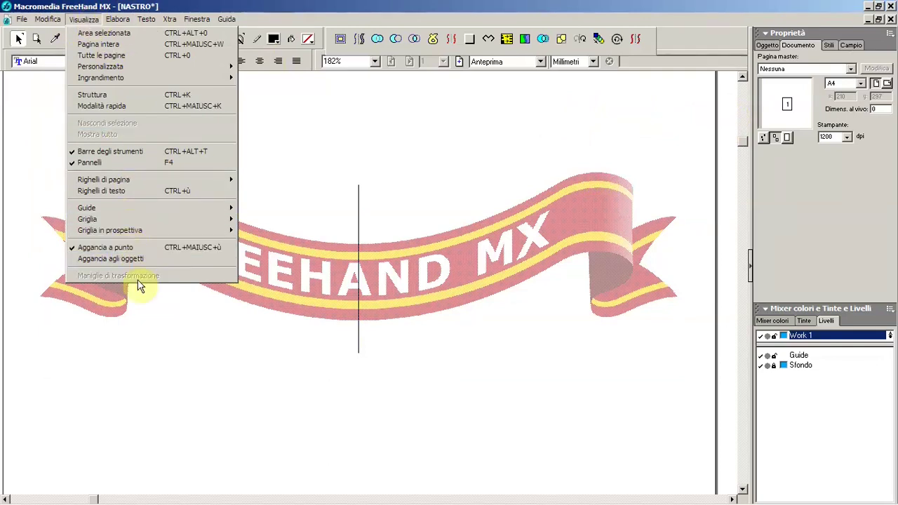
left_click(146, 301)
left_click(82, 19)
mouse_move(104, 179)
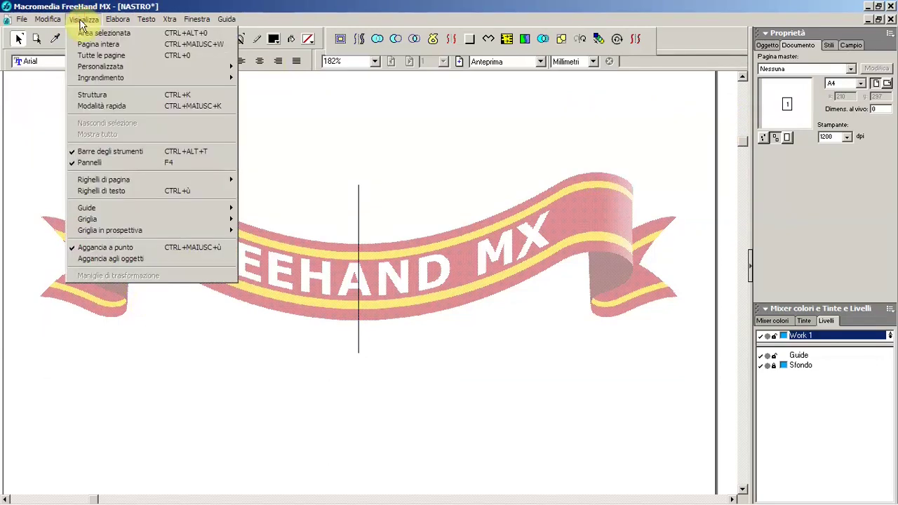
left_click(252, 184)
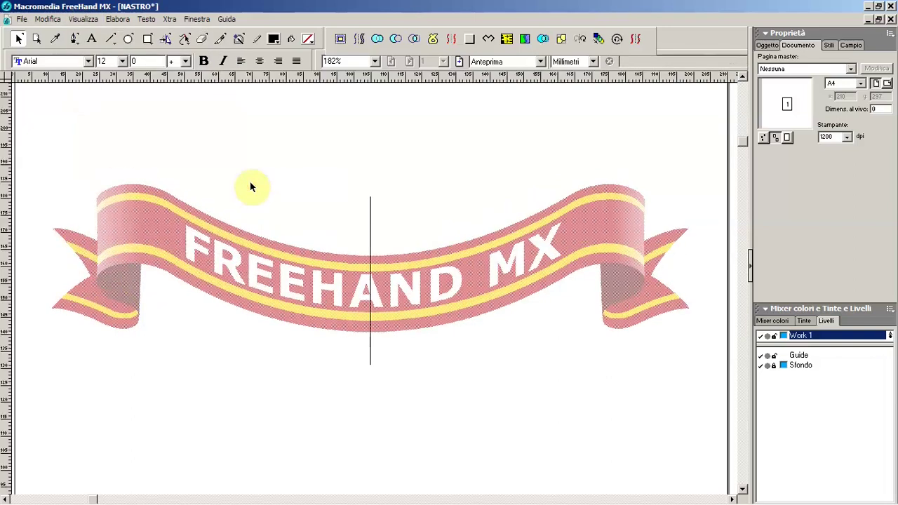
left_click_drag(7, 181, 371, 201)
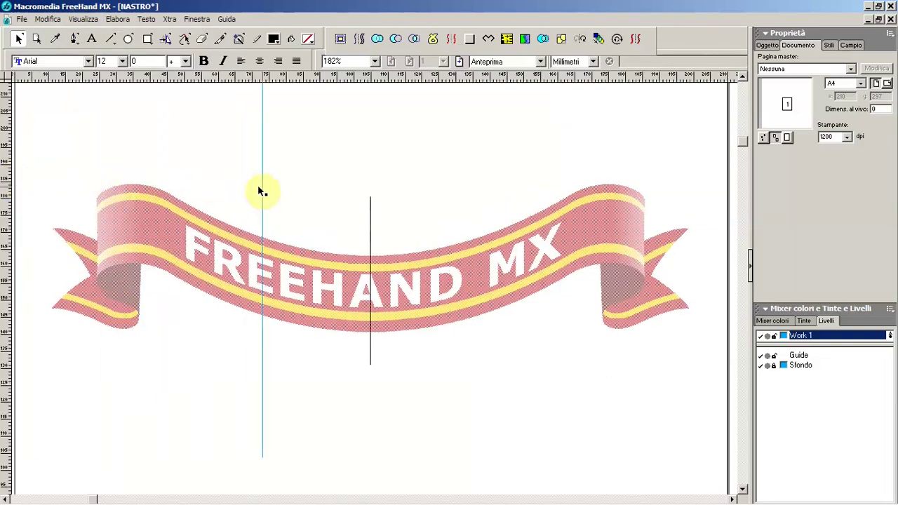
left_click(369, 209)
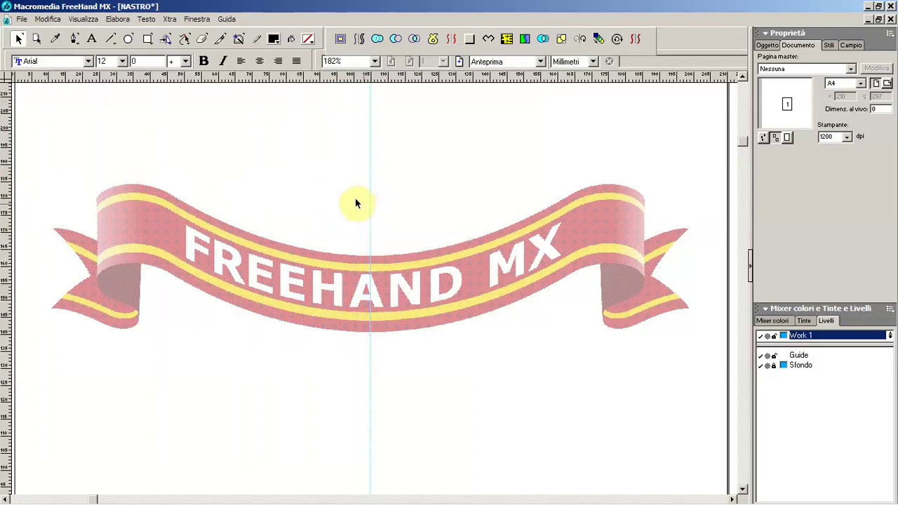
Pen-trace the ribbon's top edge from the centre guide to its upper-left corner
left_click(75, 39)
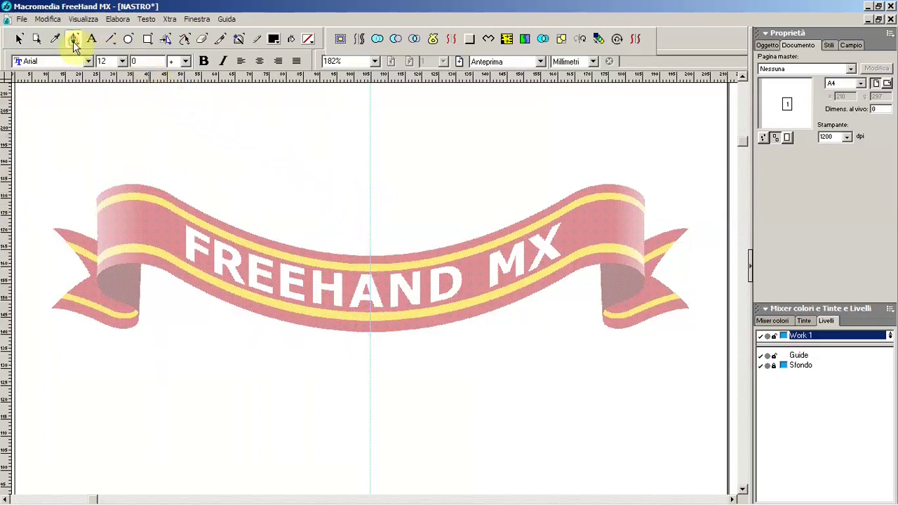
left_click_drag(371, 256, 287, 258)
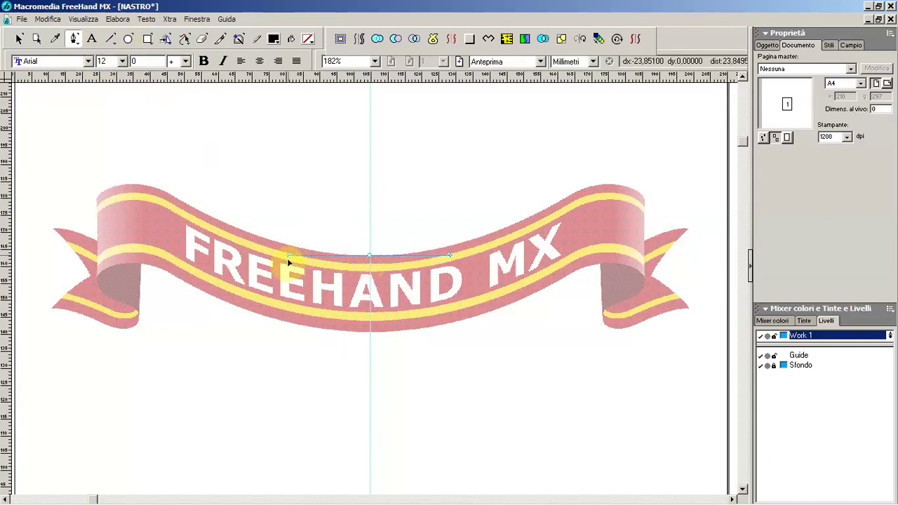
left_click_drag(179, 202, 157, 185)
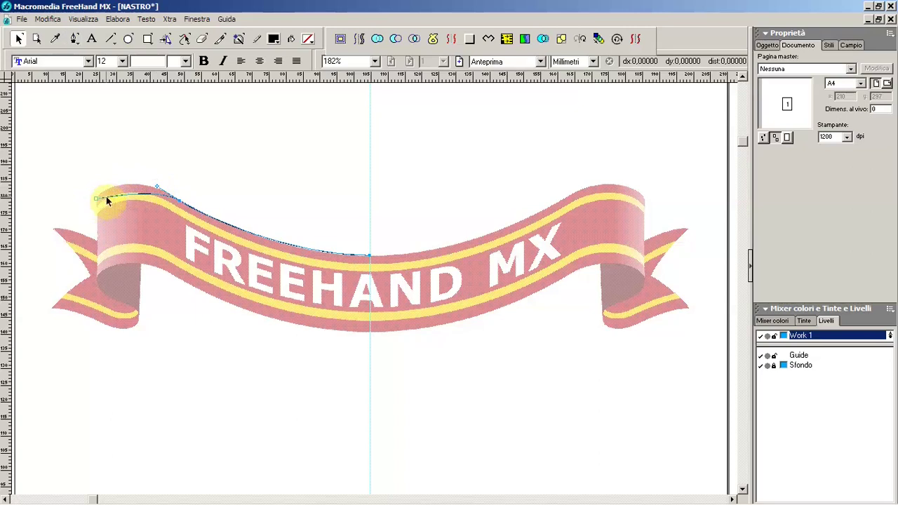
left_click_drag(135, 172, 175, 276)
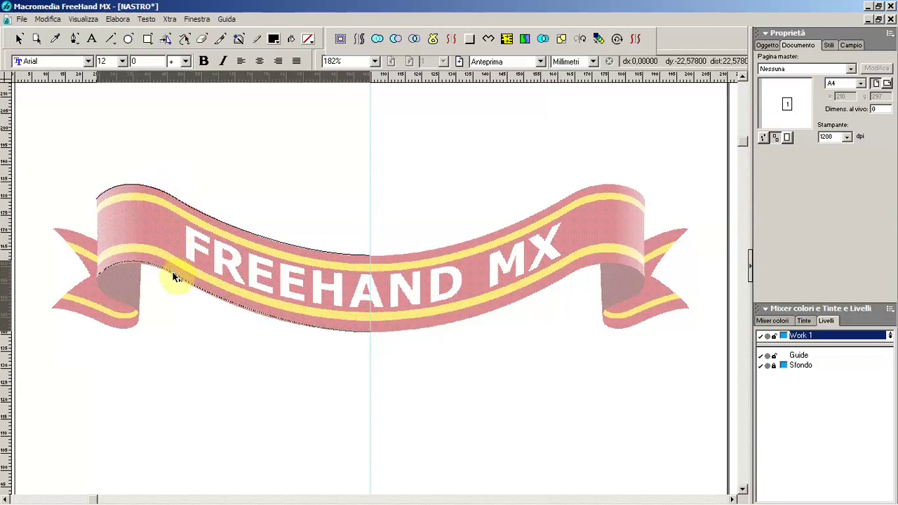
Copy the traced curve onto the ribbon's lower edge and the upper yellow stripe
left_click_drag(175, 277, 162, 250)
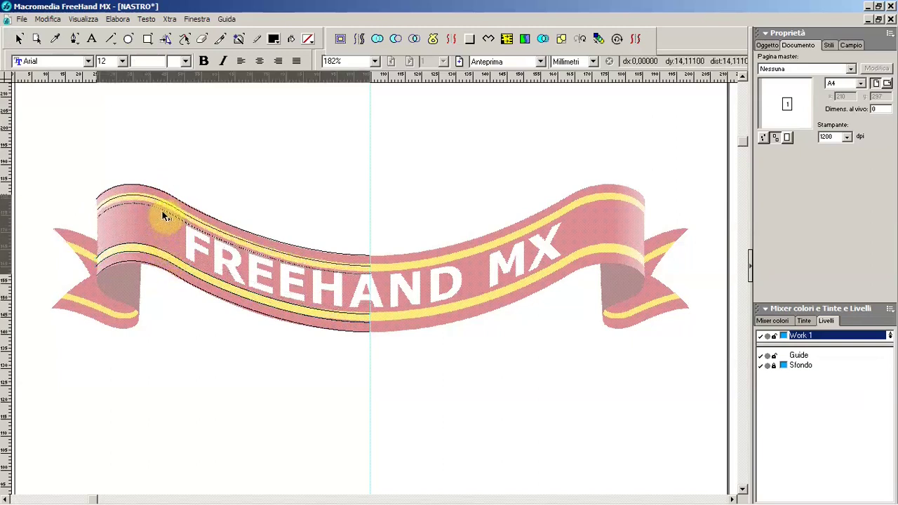
left_click_drag(162, 250, 158, 206)
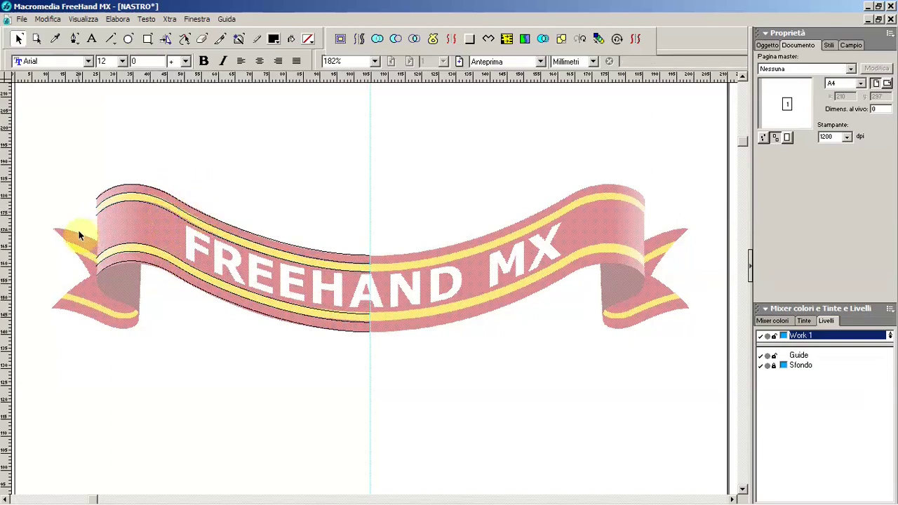
left_click(74, 38)
left_click(19, 39)
left_click(118, 19)
left_click(122, 102)
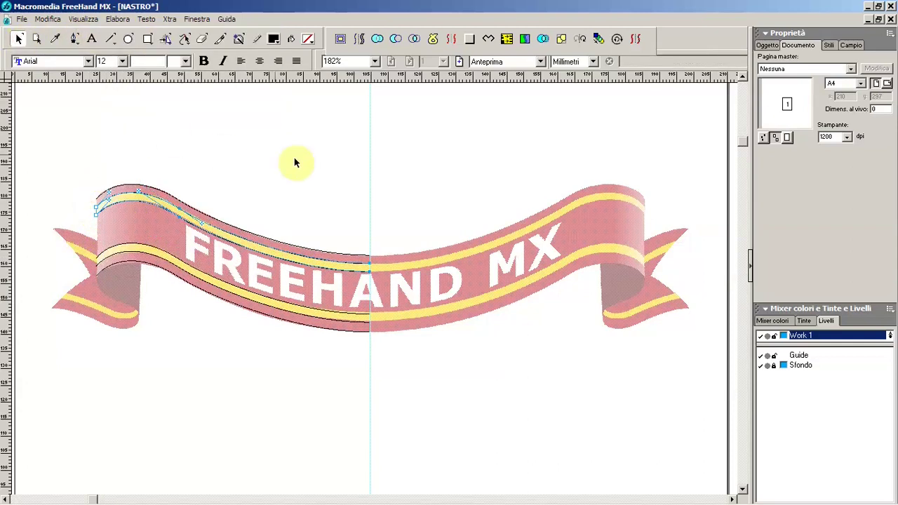
Make the stripe curve's guide end a corner point with no handle, sitting on the stripe edge
left_click(767, 45)
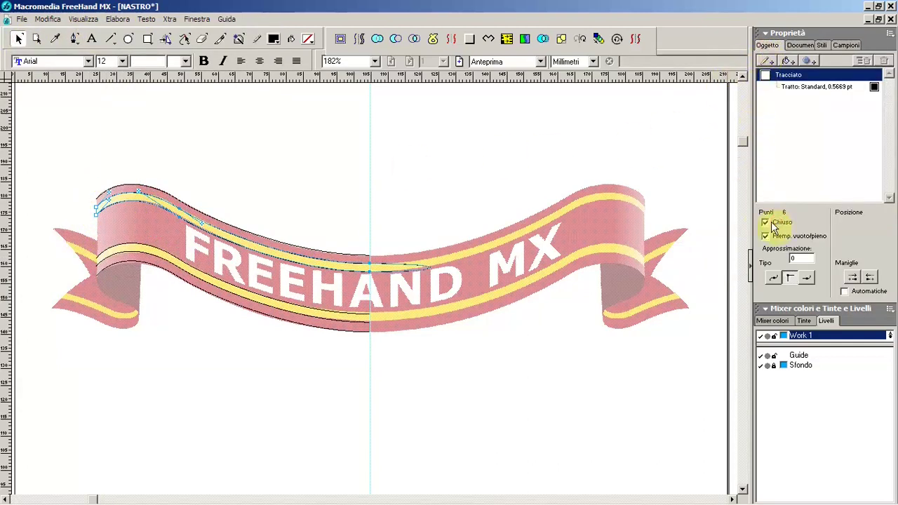
left_click(369, 271)
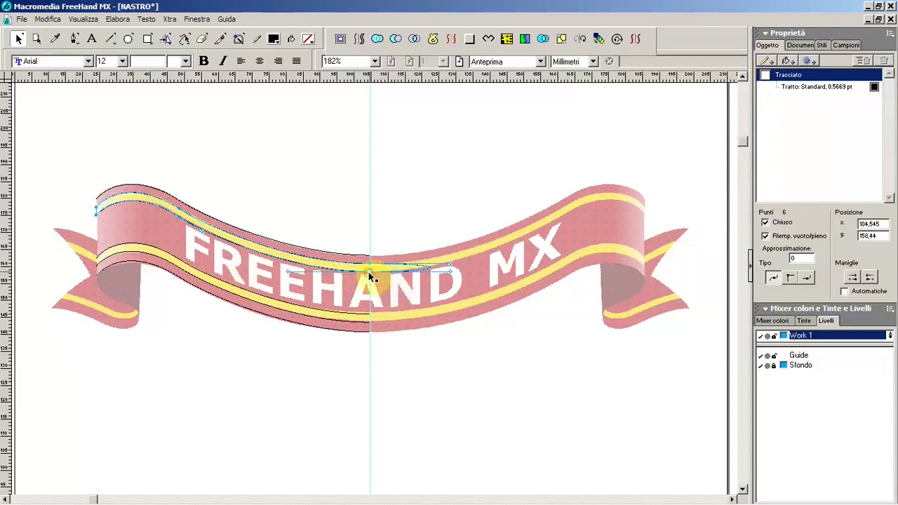
left_click(785, 278)
left_click(852, 280)
left_click_drag(401, 280, 371, 266)
left_click(871, 278)
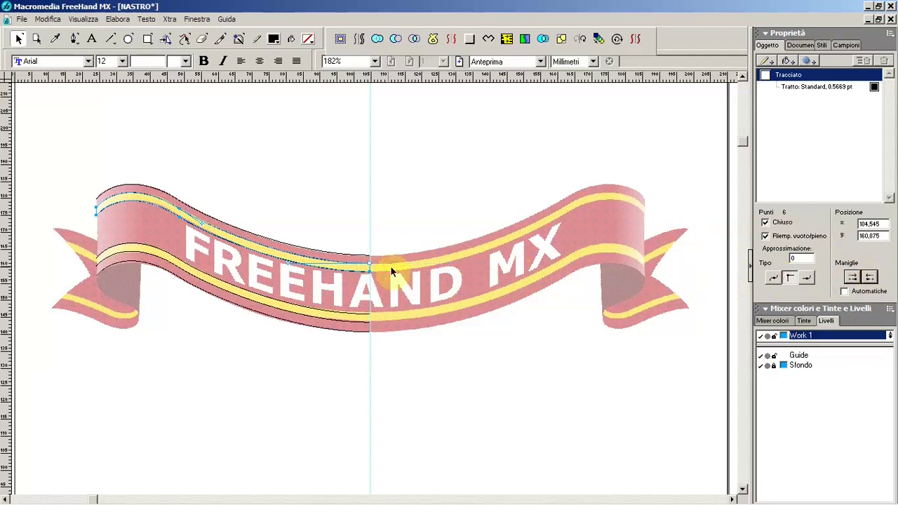
Connect the two stripe paths down the guide and join them into one closed shape
left_click(340, 320)
left_click(345, 270)
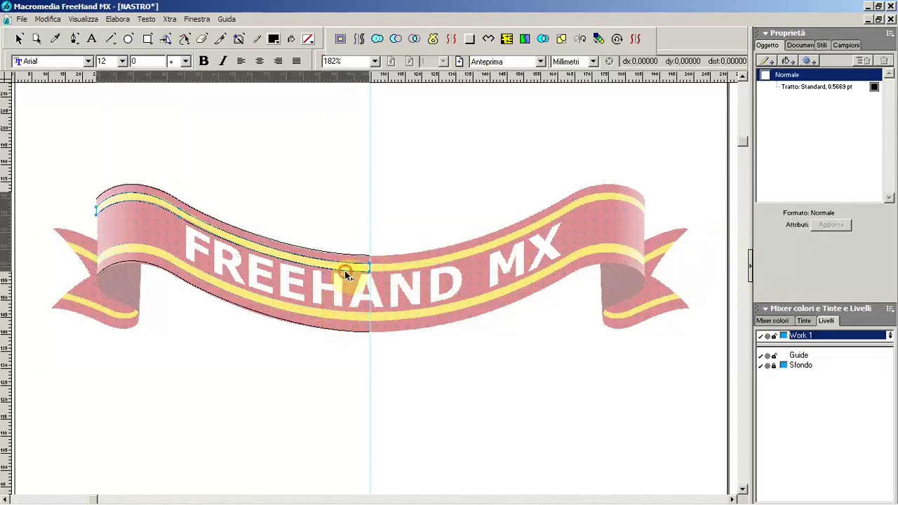
left_click(348, 317)
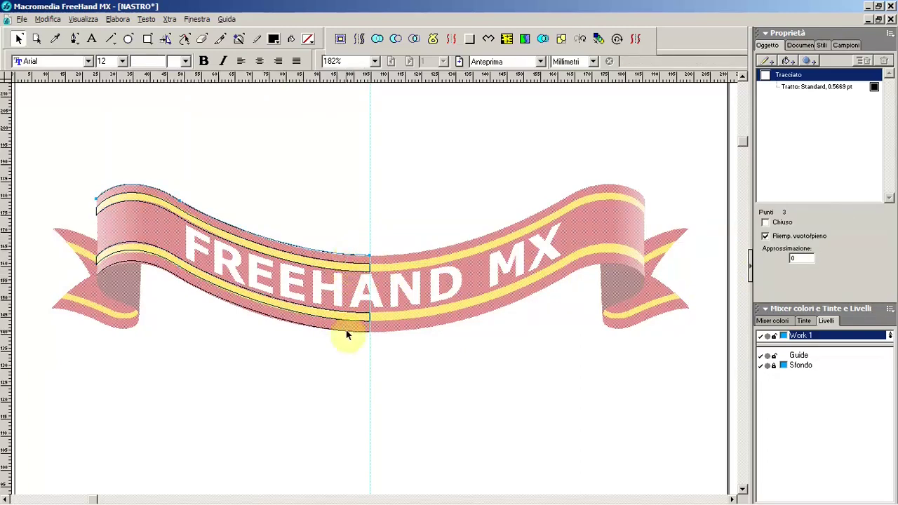
left_click(347, 328, "shift")
left_click(118, 19)
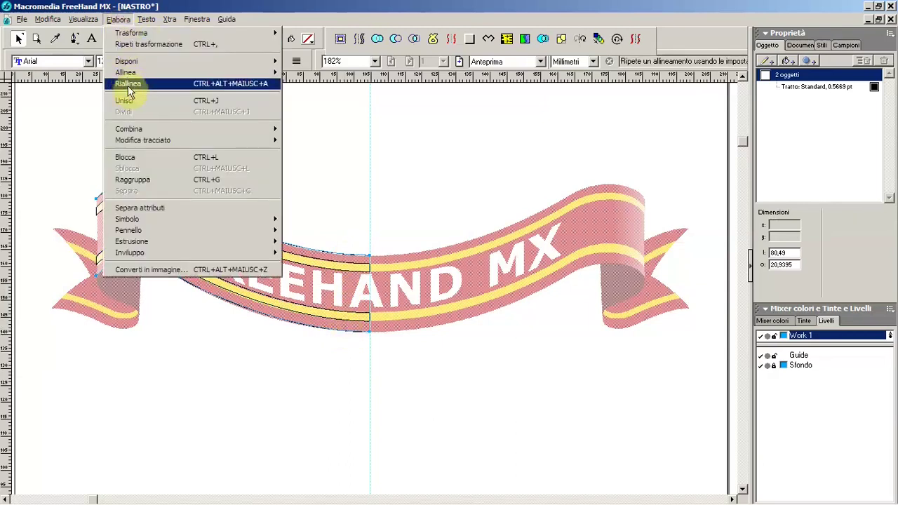
left_click(124, 82)
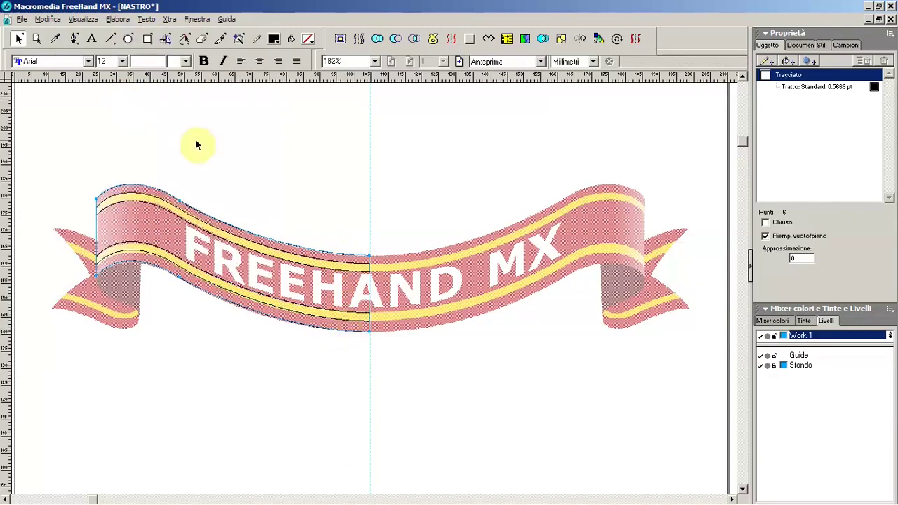
Zoom in on the left fold and start the tail outline along the tail's top edge
left_click(120, 289)
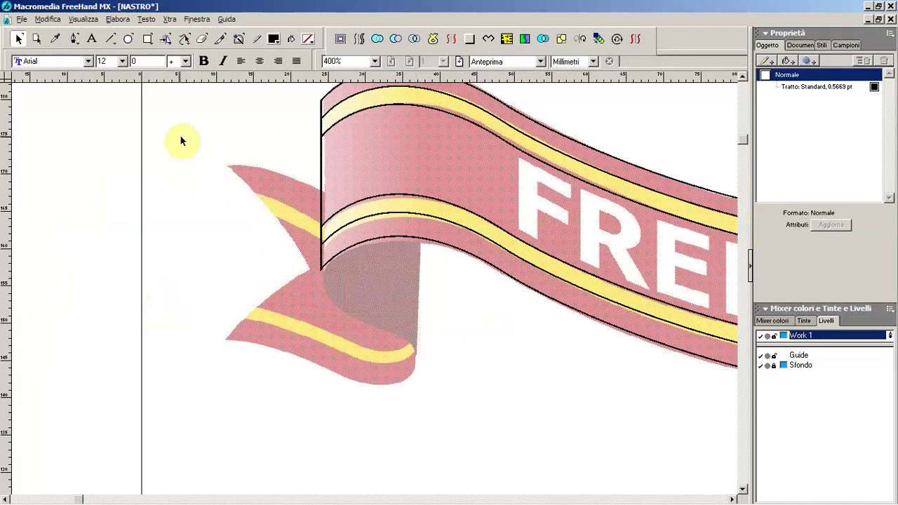
left_click(74, 39)
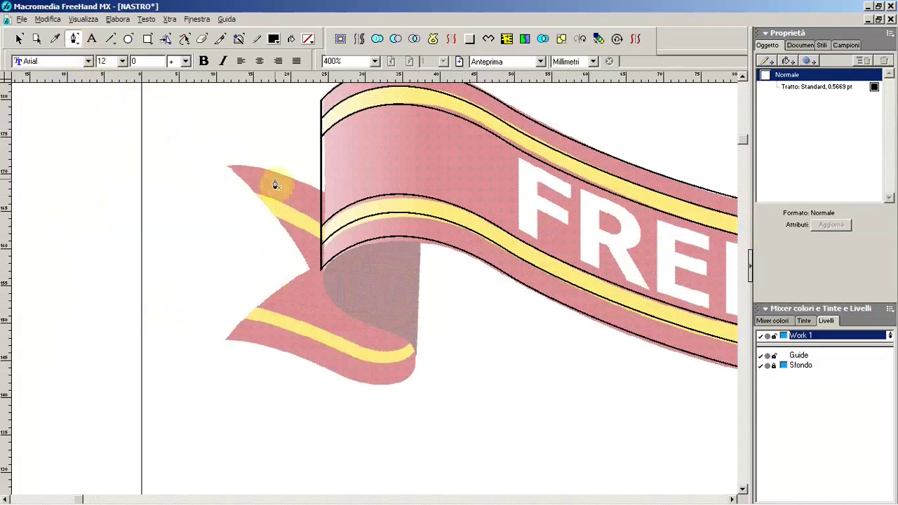
left_click(354, 209)
left_click_drag(226, 168, 226, 194)
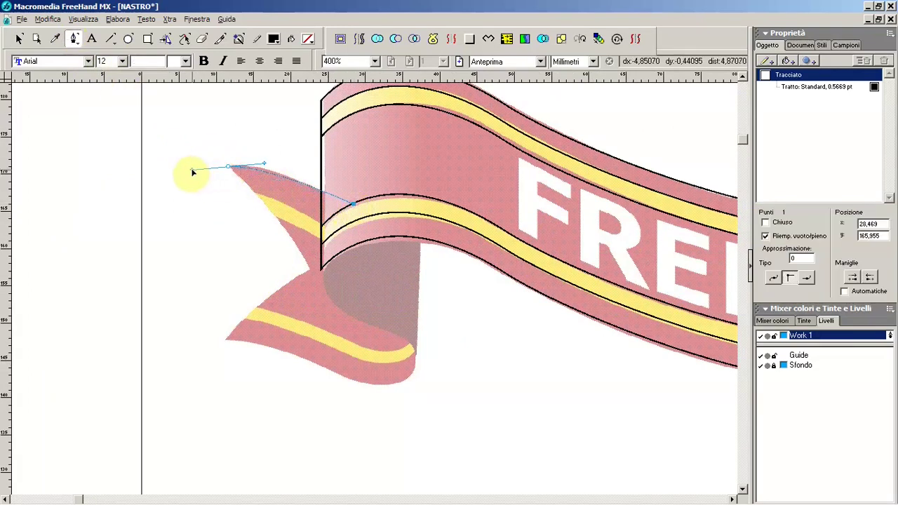
mouse_move(309, 268)
left_mouse_down()
mouse_move(319, 283)
mouse_move(274, 275)
mouse_move(267, 287)
mouse_move(276, 285)
left_mouse_up()
Continue the outline around the lower tail tip and close it back at the fold
left_click(226, 342)
left_click_drag(213, 359, 274, 341)
left_click(348, 381)
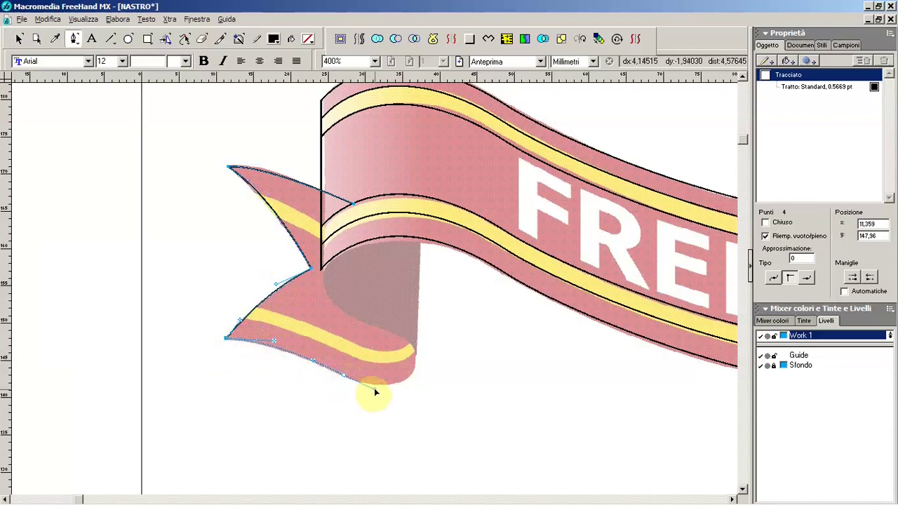
left_click_drag(376, 391, 417, 381)
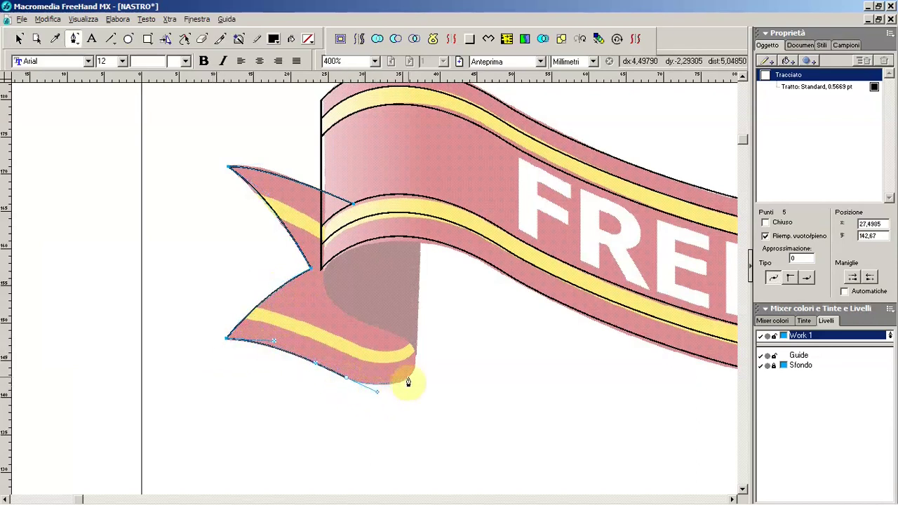
left_click(416, 323)
left_click(351, 208)
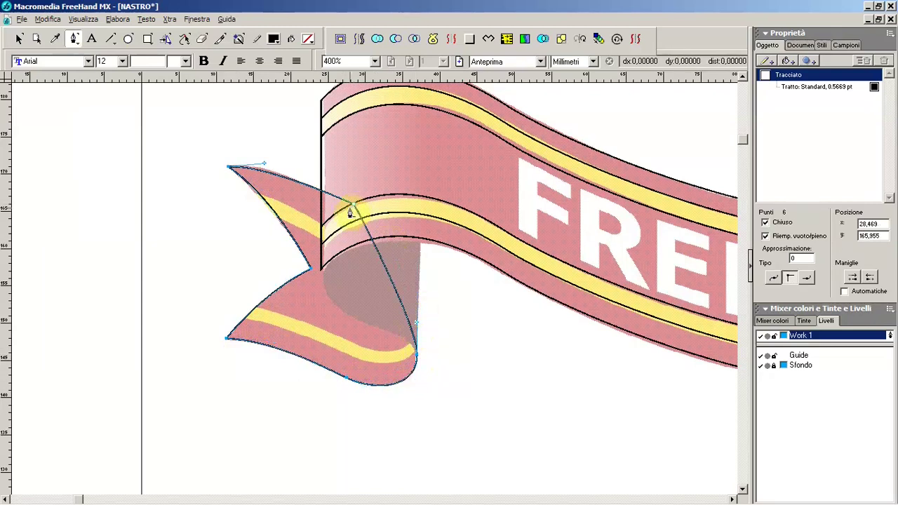
key("v")
left_click(285, 162)
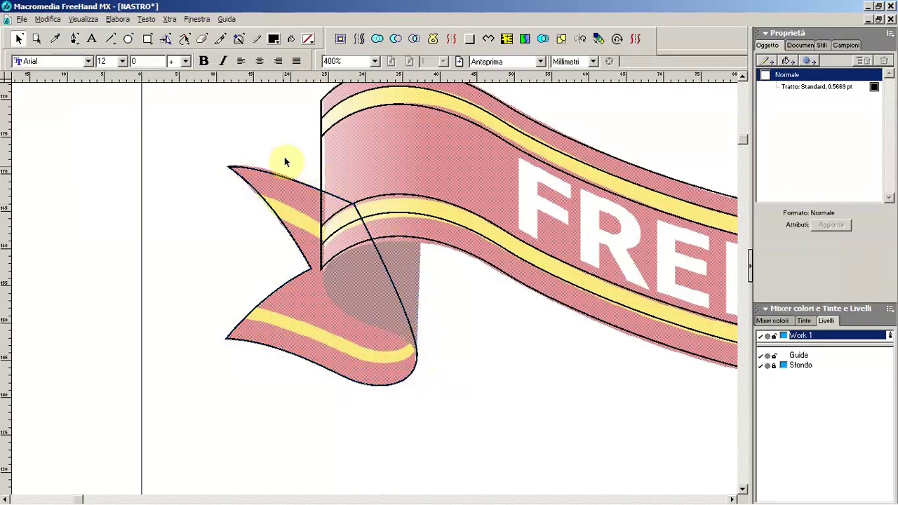
Nudge a ribbon body point upward and begin a Pen shape over the grey inner fold
left_click(327, 284)
left_click_drag(327, 284, 324, 274)
key("p")
left_click(320, 303)
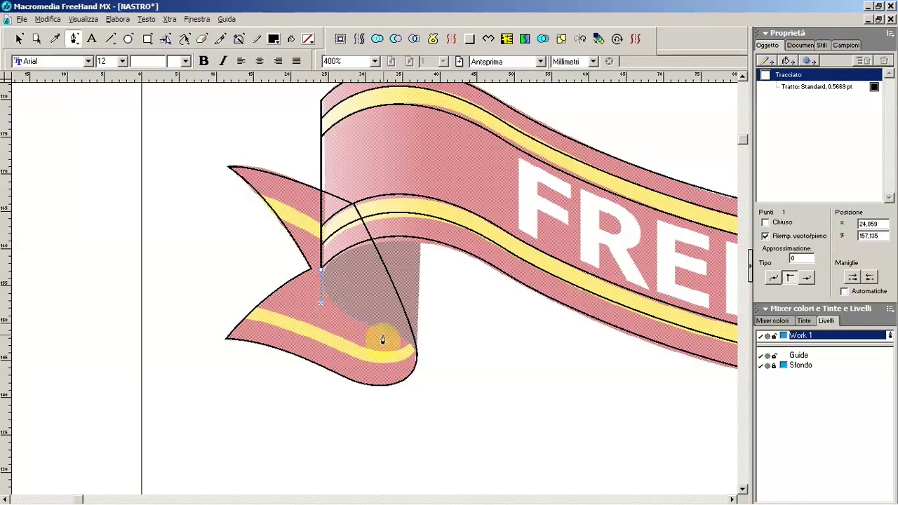
left_click_drag(372, 323, 397, 335)
left_click(417, 362)
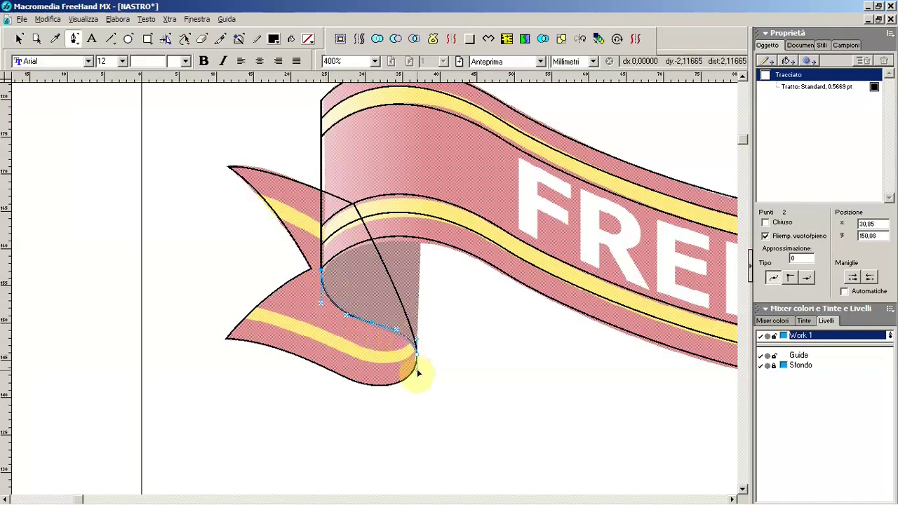
left_click(417, 304)
left_click(417, 209)
Raise the fold shape's top point and close it with a final corner above the fold
key("v")
left_click_drag(419, 207, 421, 194)
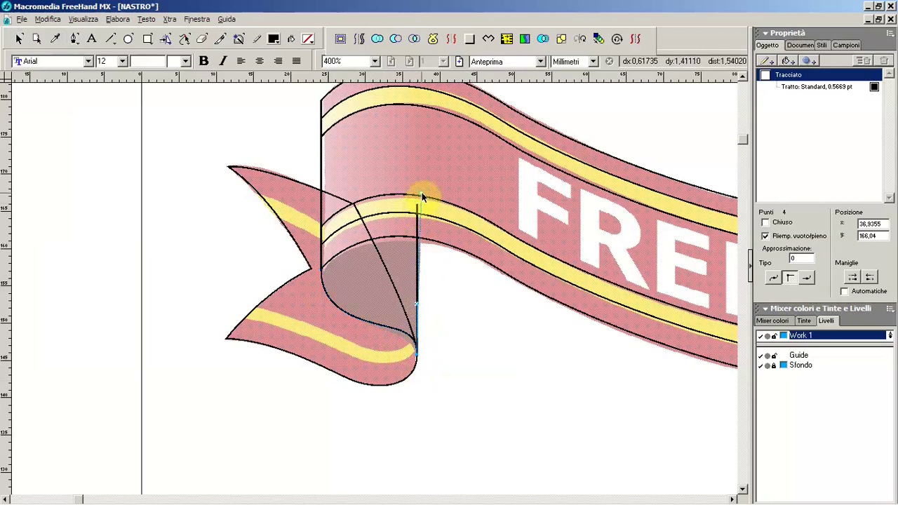
key("p")
left_click(334, 174)
left_click(323, 269)
left_click(15, 37)
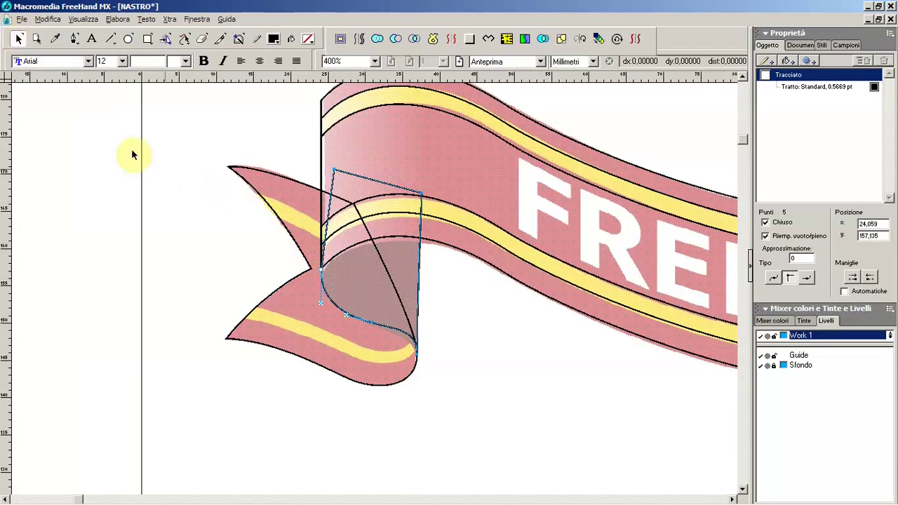
left_click(274, 173)
Clone the ribbon body and intersect the clone with the fold shape
left_click(321, 158)
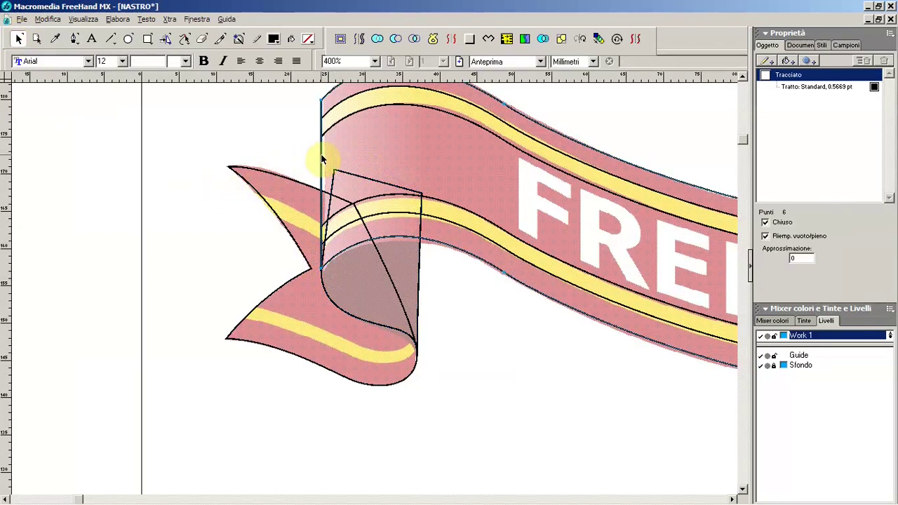
left_click(48, 19)
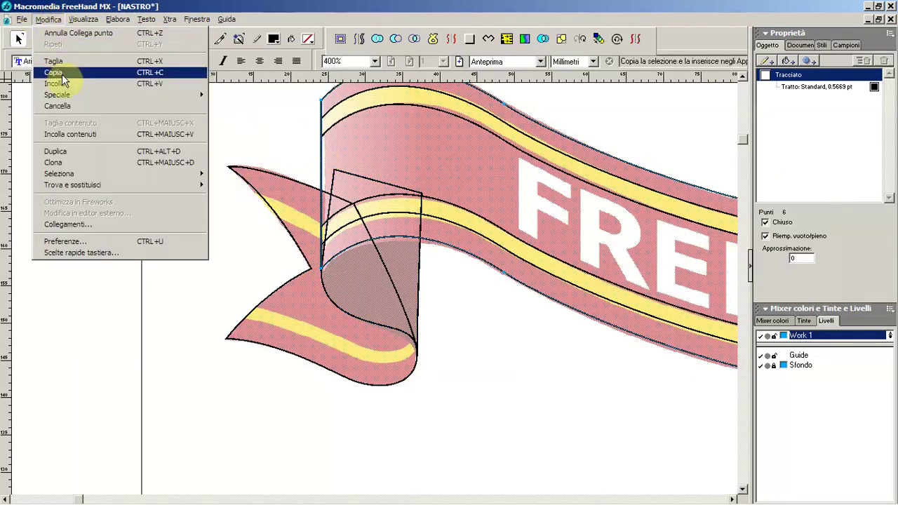
left_click(68, 161)
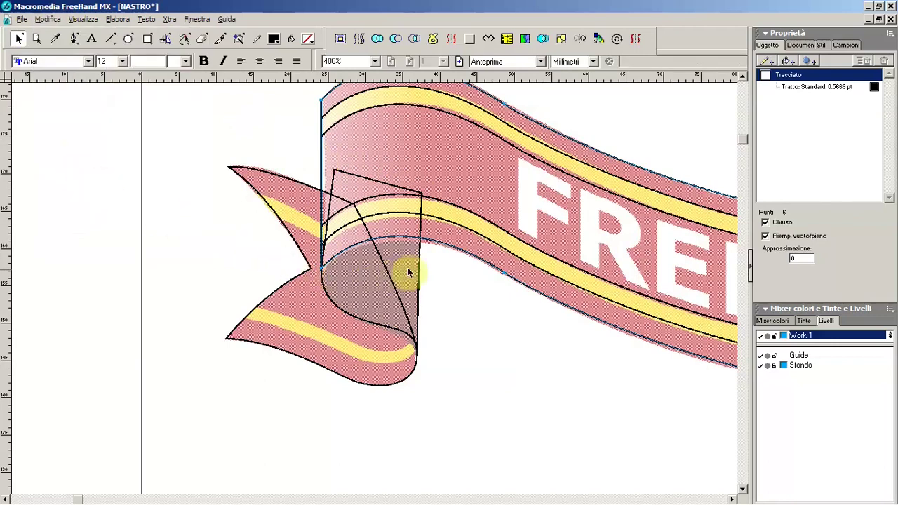
left_click(395, 40)
left_click(454, 284)
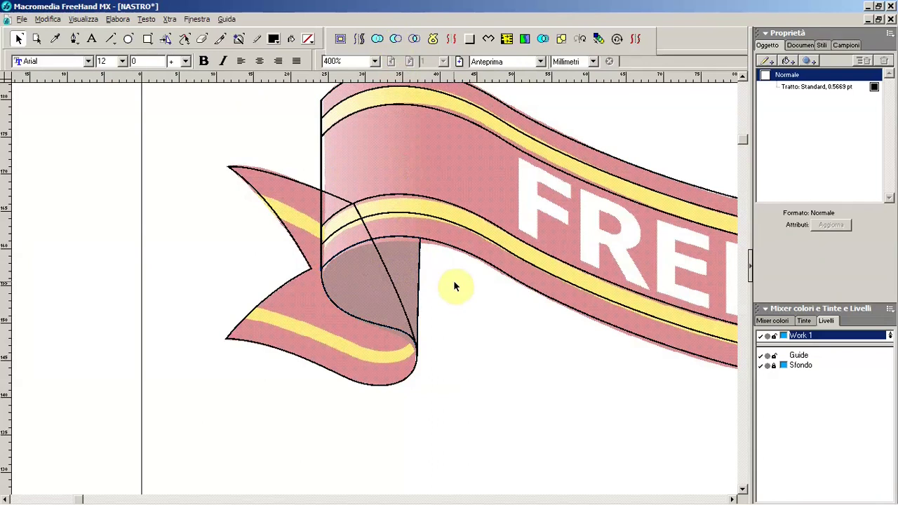
Clone the body and fold shape together, join them into a composite path, then split it
left_click(317, 176)
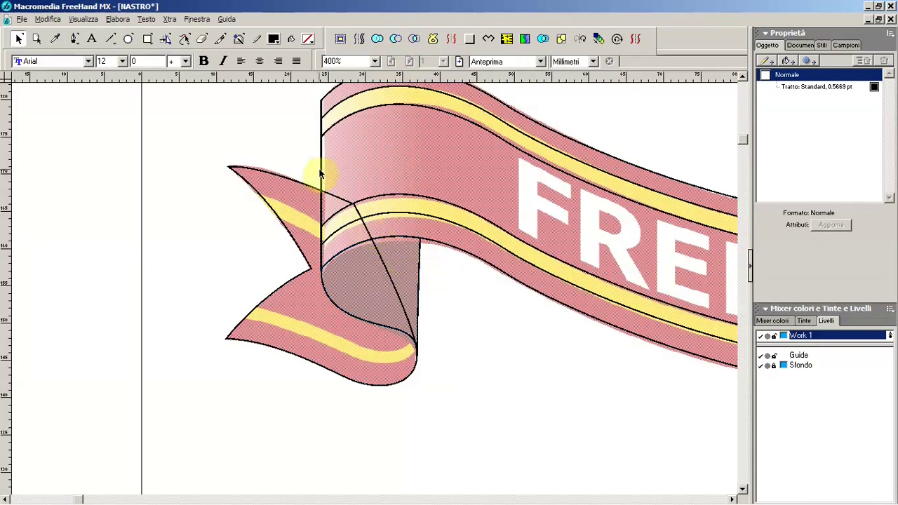
left_click(418, 301, "shift")
left_click(49, 20)
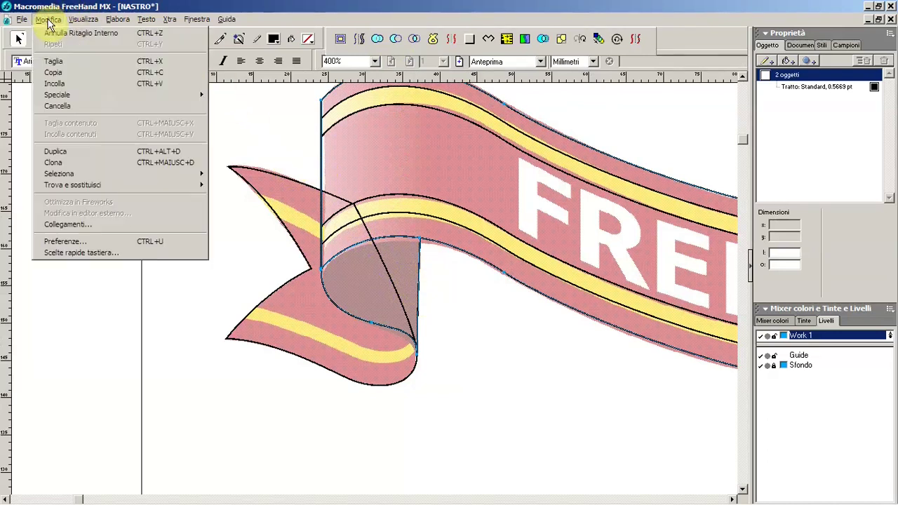
left_click(71, 160)
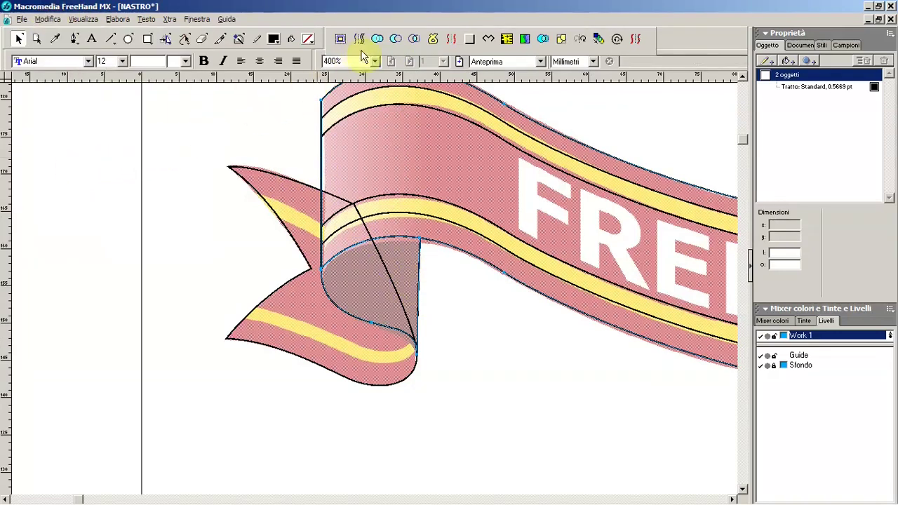
left_click(379, 39)
key("ctrl+z")
left_click(397, 40)
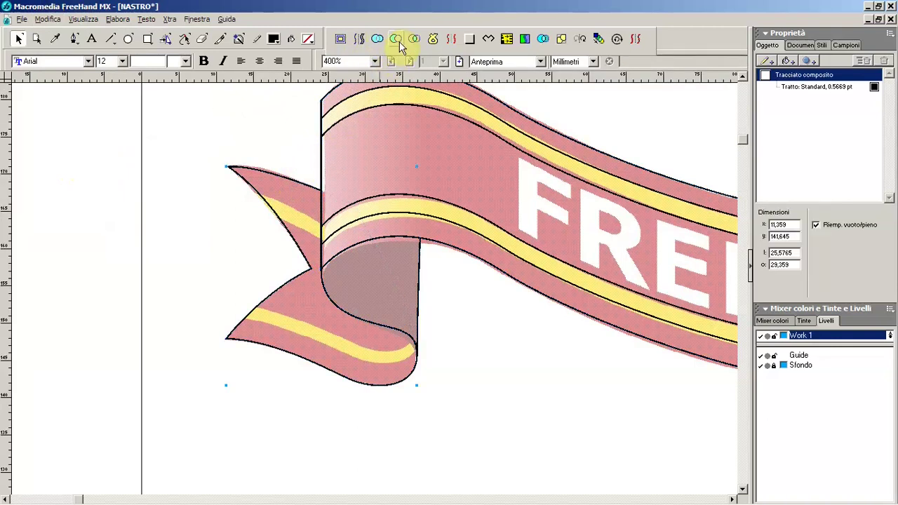
left_click(119, 19)
left_click(140, 112)
left_click(263, 177, "shift")
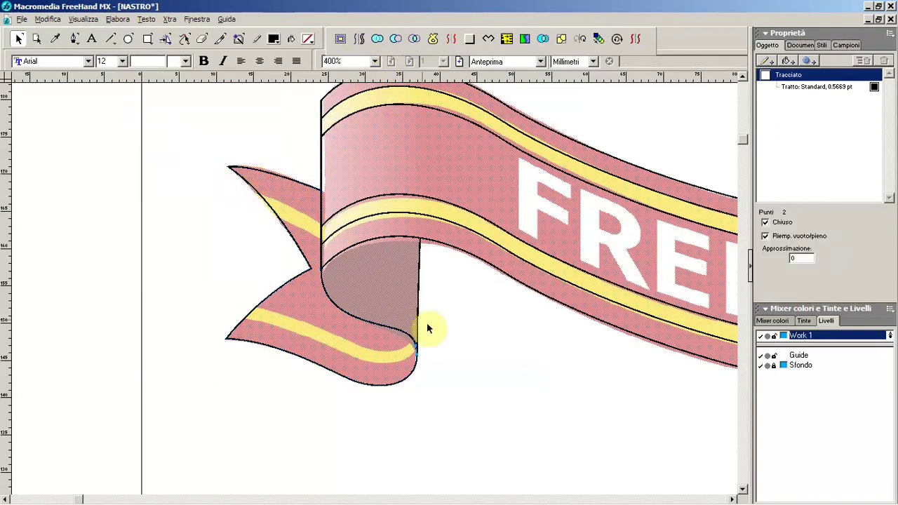
key("Tab")
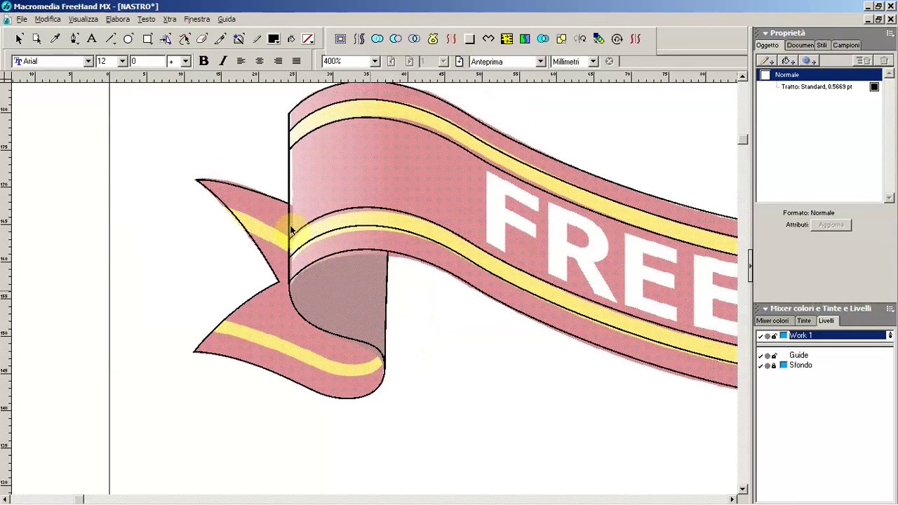
Draw the tail's upper stripe curve, join both edges into a closed band, and begin the lower stripe
left_click(74, 40)
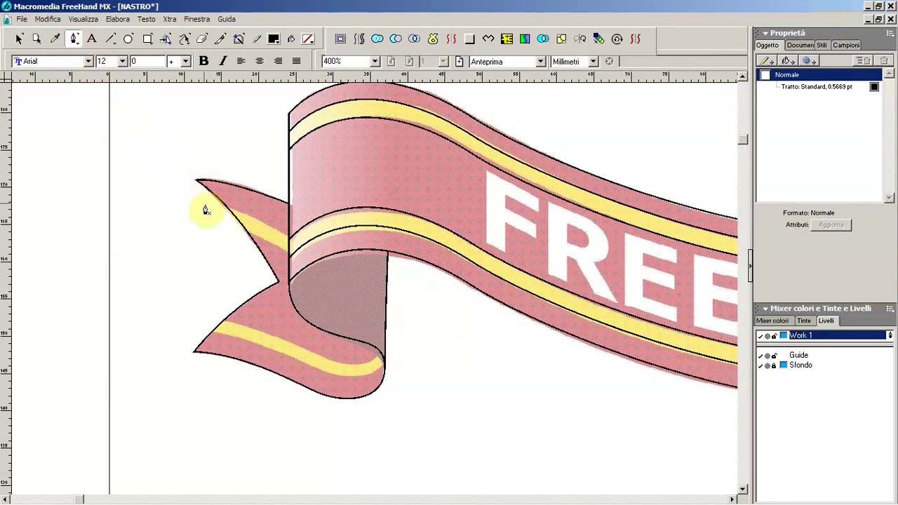
mouse_move(202, 203)
left_mouse_down()
mouse_move(319, 254)
mouse_move(269, 240)
left_mouse_up()
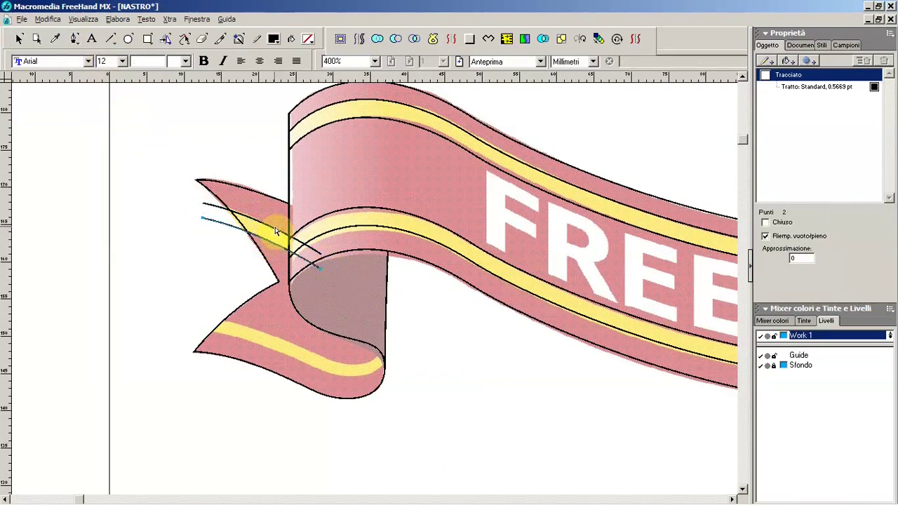
key("ctrl+a")
left_click(118, 19)
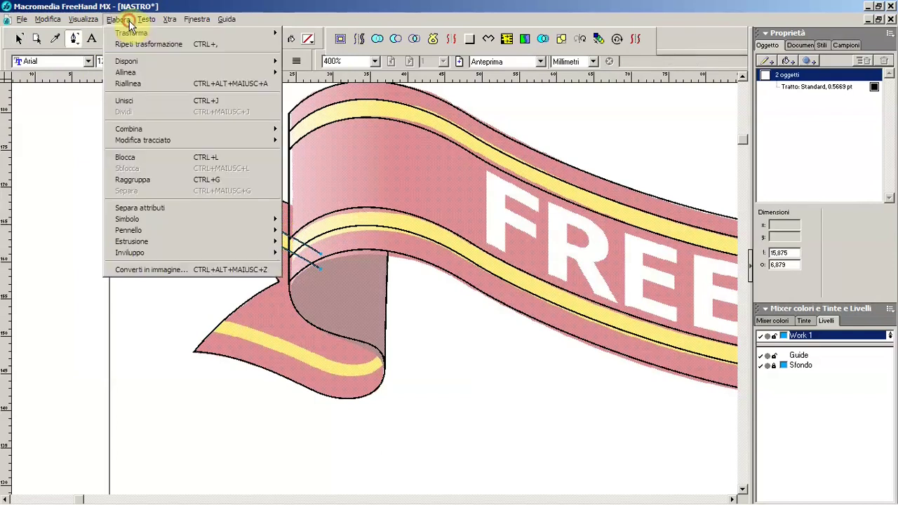
left_click(138, 104)
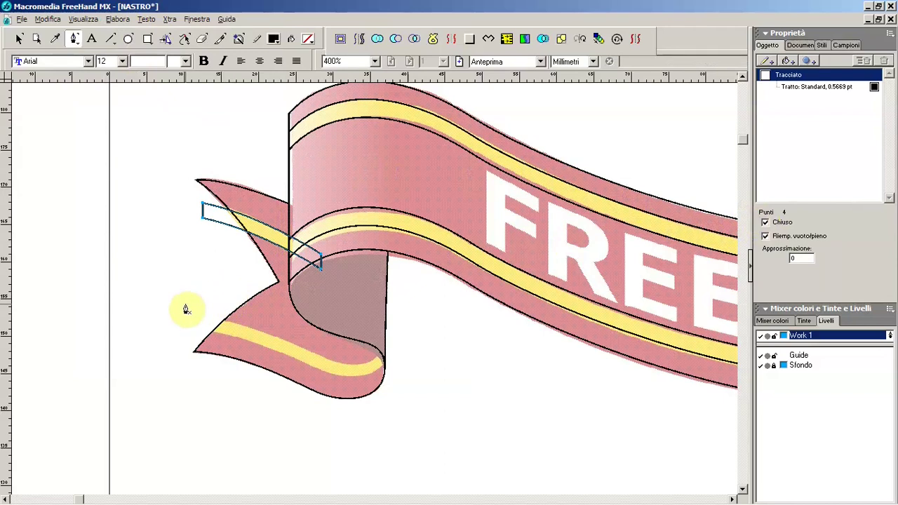
left_click_drag(185, 306, 346, 371)
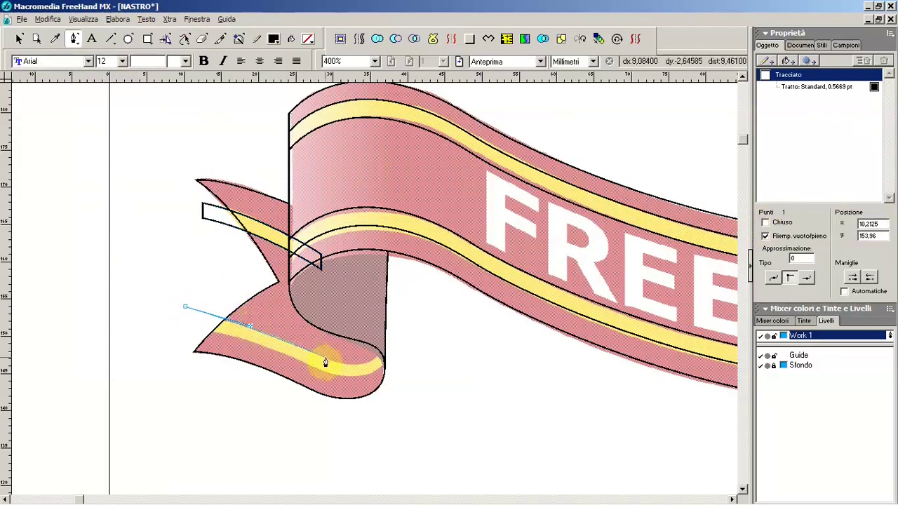
Finish the lower stripe curve along the tail and join its paths into a closed shape
left_click_drag(391, 320, 387, 296)
left_click(200, 317)
mouse_move(200, 317)
left_mouse_down()
mouse_move(198, 330)
mouse_move(195, 321)
left_mouse_up()
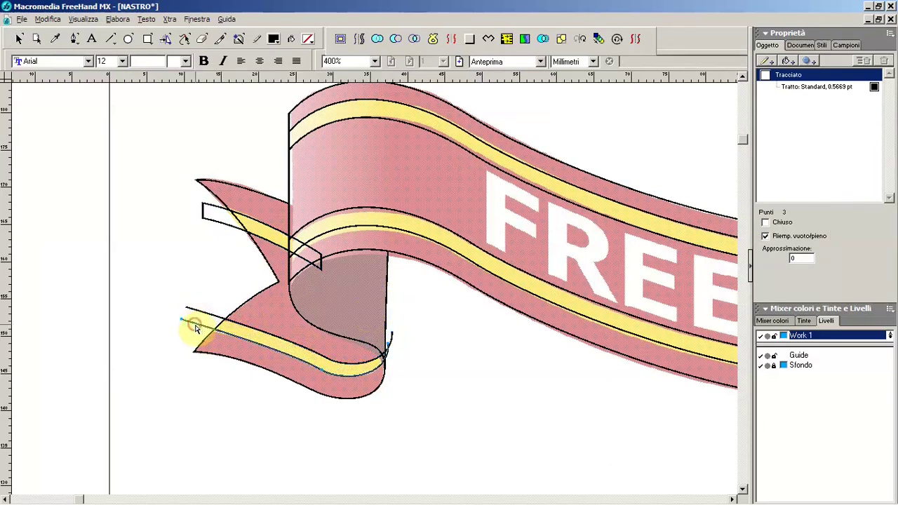
left_click(203, 303, "shift")
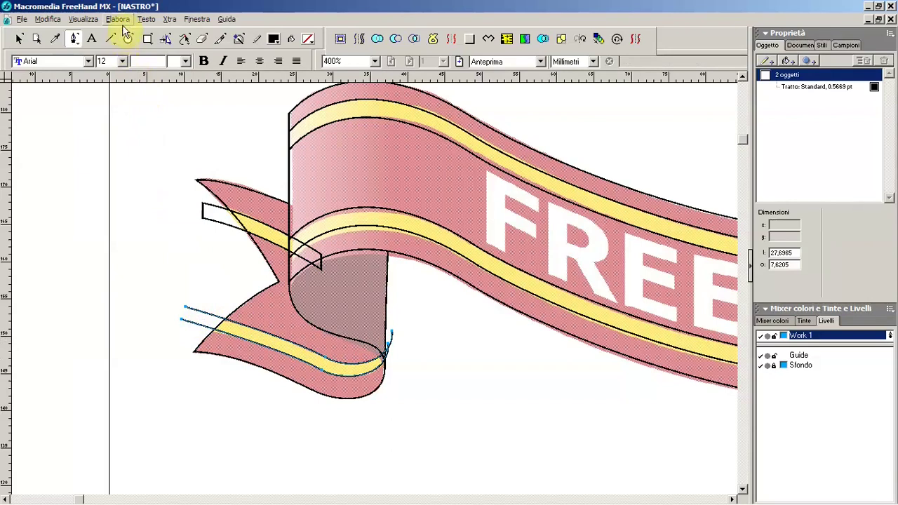
left_click(117, 19)
left_click(141, 98)
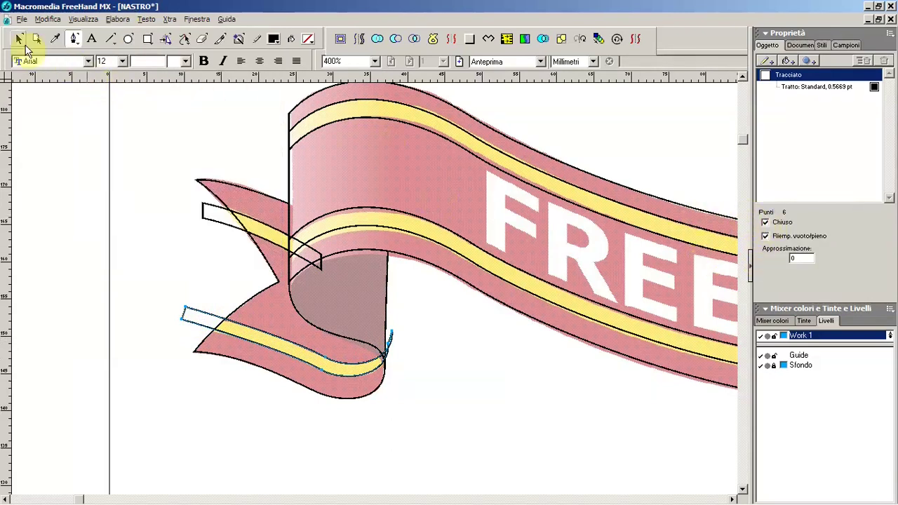
Join the stripe shapes with the upper flap shape into one composite path
left_click(19, 38)
left_click(204, 204, "shift")
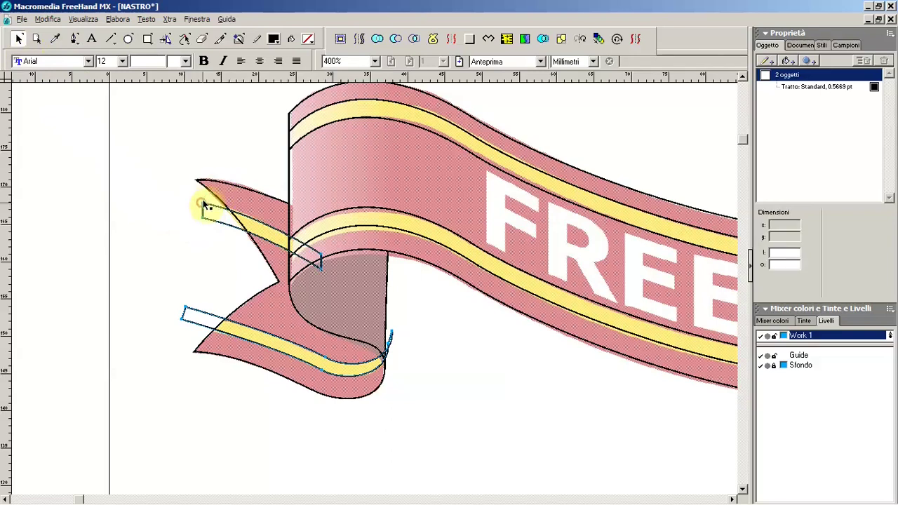
left_click(118, 20)
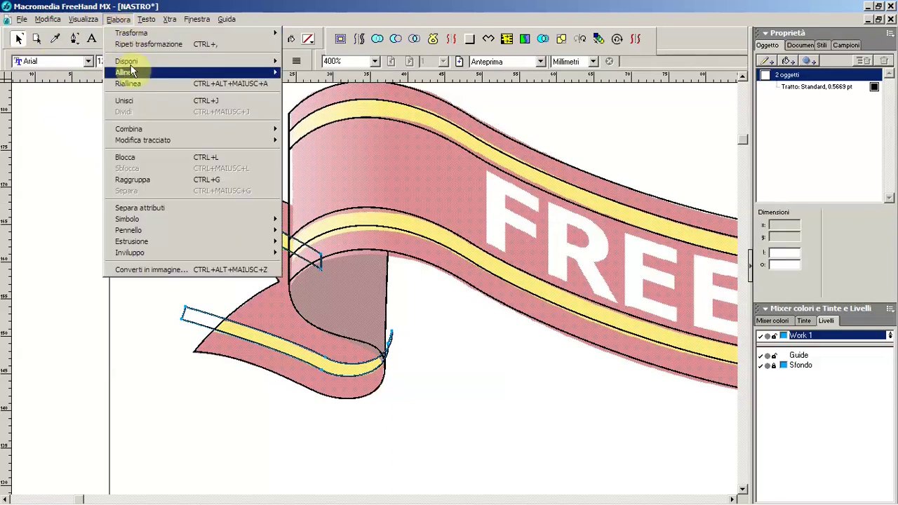
left_click(132, 99)
Duplicate the left tail, punch the flap shapes out of it, and zoom out
left_click(199, 179)
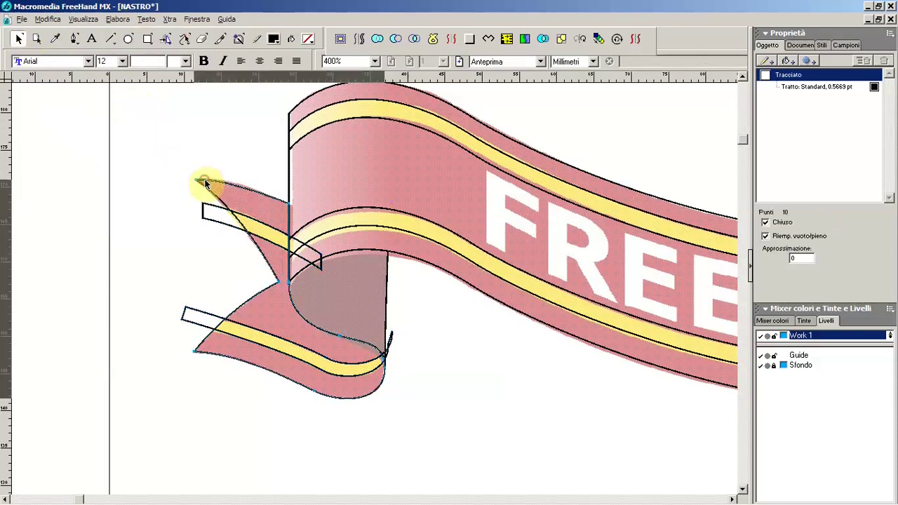
left_click(46, 19)
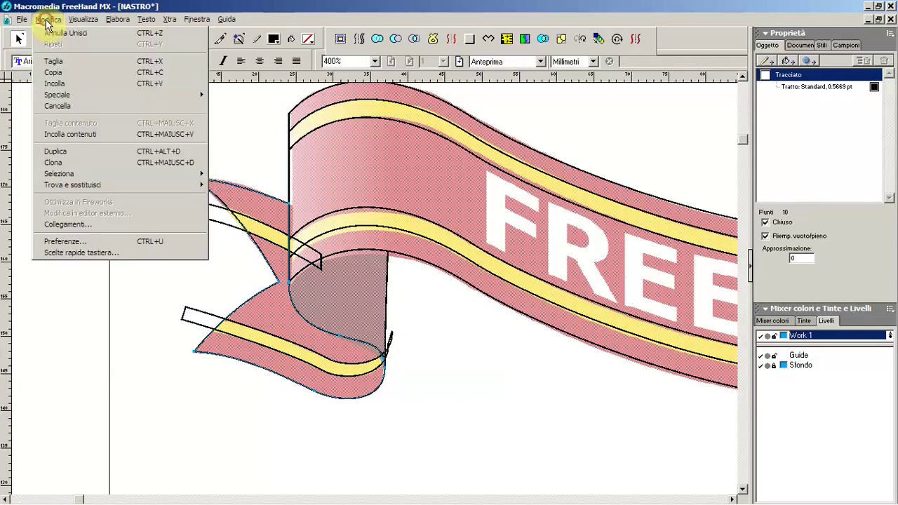
left_click(80, 162)
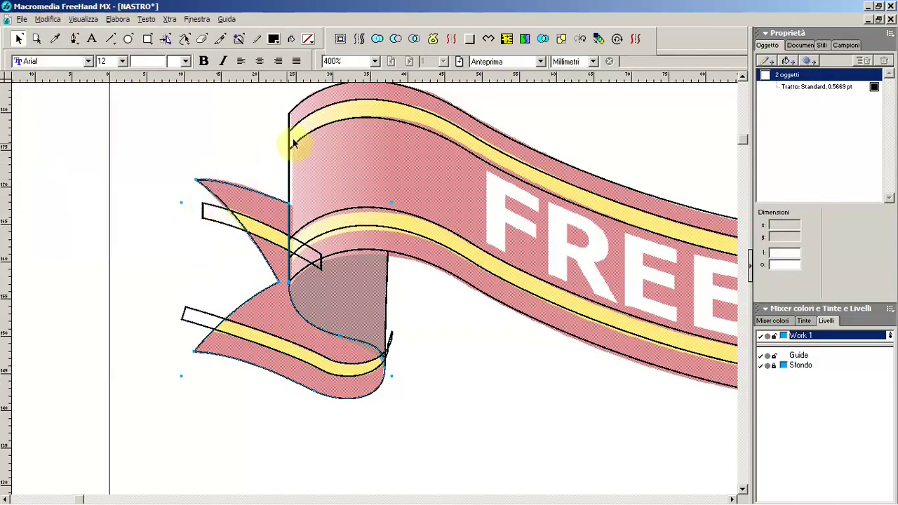
left_click(414, 41)
left_click(120, 19)
left_click(135, 98)
left_click(171, 199)
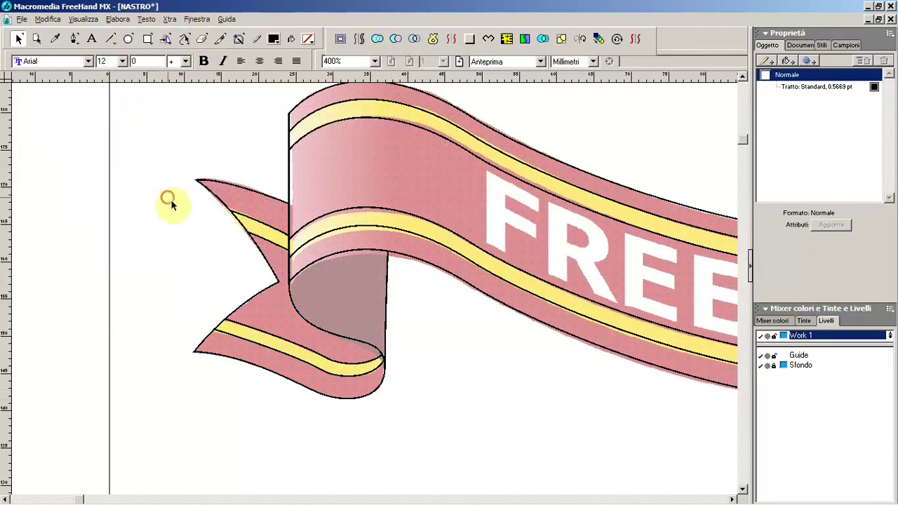
left_click(470, 381, "alt")
left_click_drag(495, 356, 344, 361)
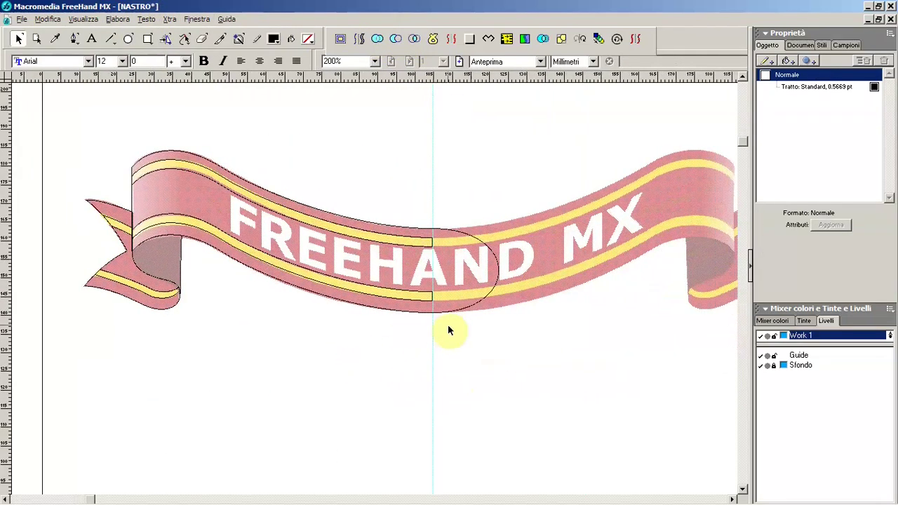
Turn the body's right-end top and bottom points into corners with retracted handles
left_click(443, 313)
left_click(432, 312)
left_click(790, 278)
left_click(851, 277)
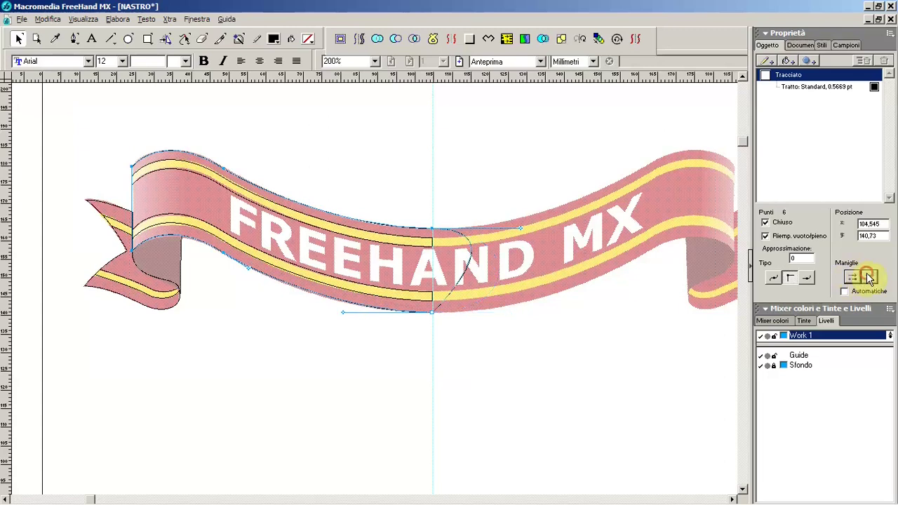
left_click(431, 227)
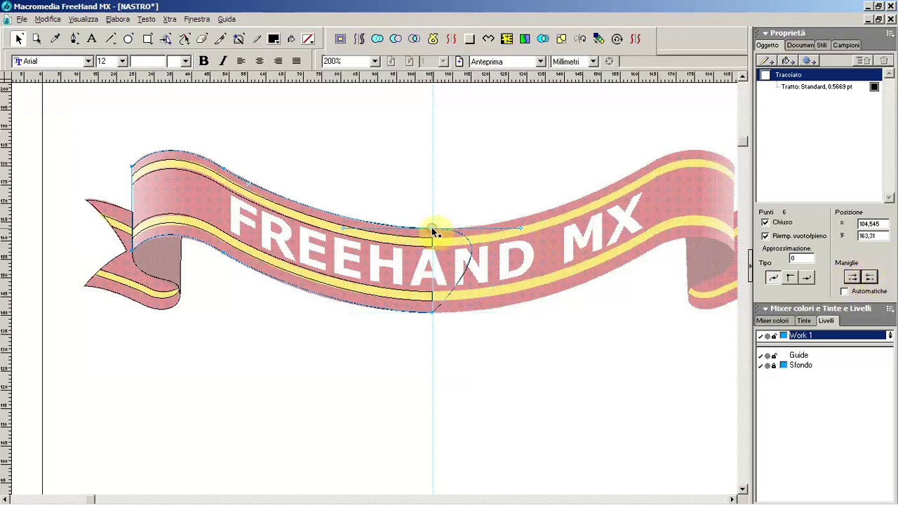
left_click(848, 280)
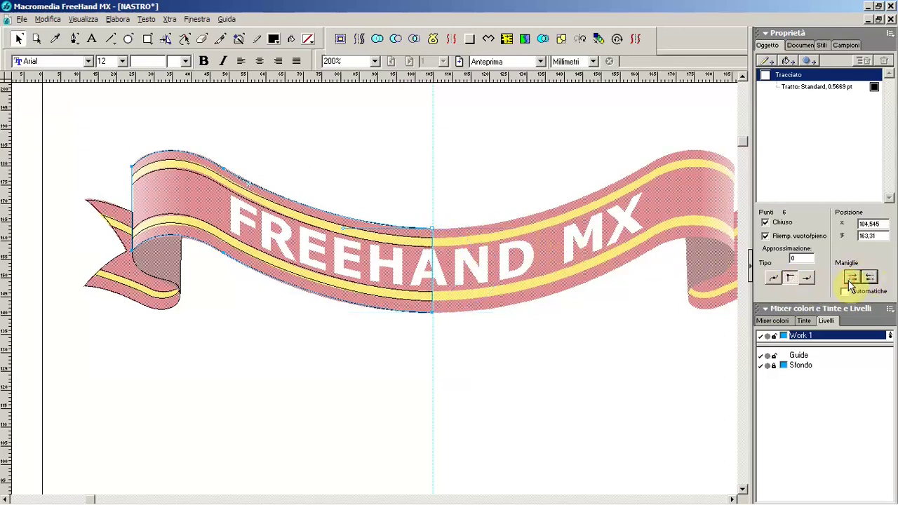
left_click(575, 245)
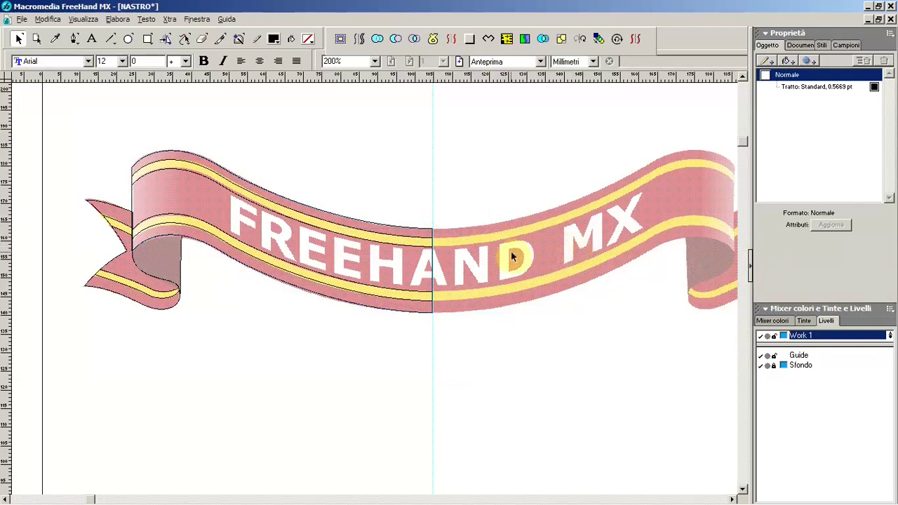
Marquee-select the left-side shapes and slice them along the centre guide with the Knife at 400%
left_click_drag(57, 109, 242, 227)
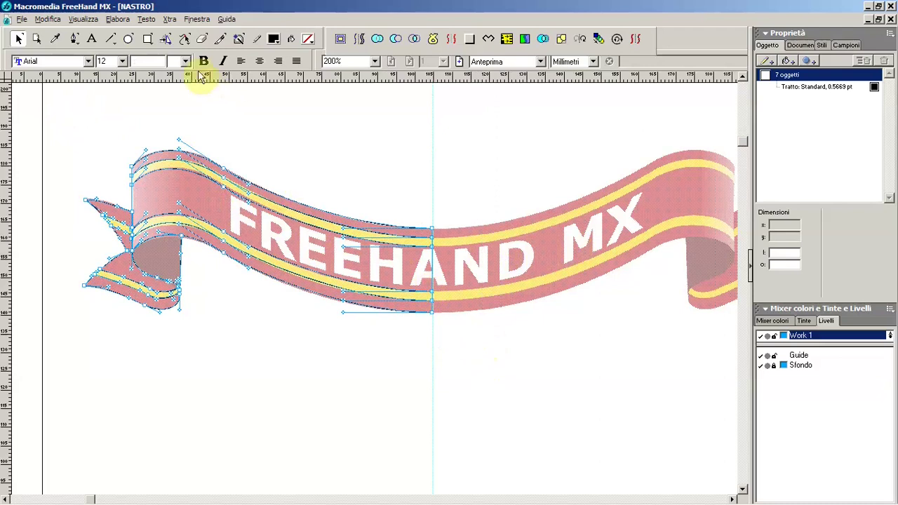
left_click(167, 40)
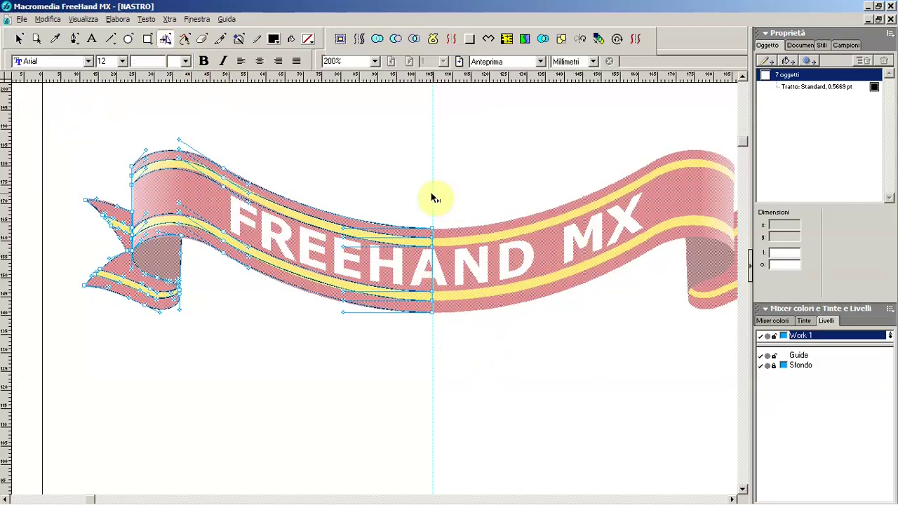
key("ctrl+4")
left_click_drag(371, 413, 368, 412)
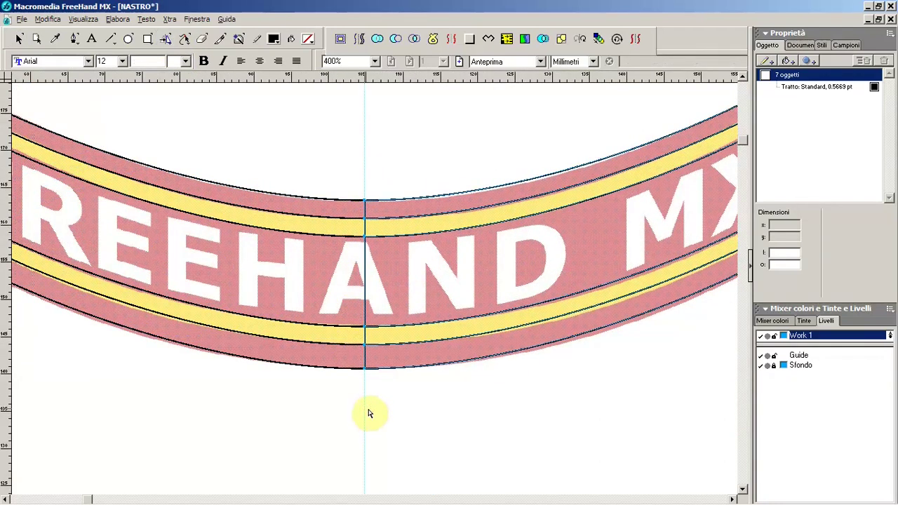
Union the left and right halves of the body, upper stripe and lower stripe, then zoom out
left_click(17, 40)
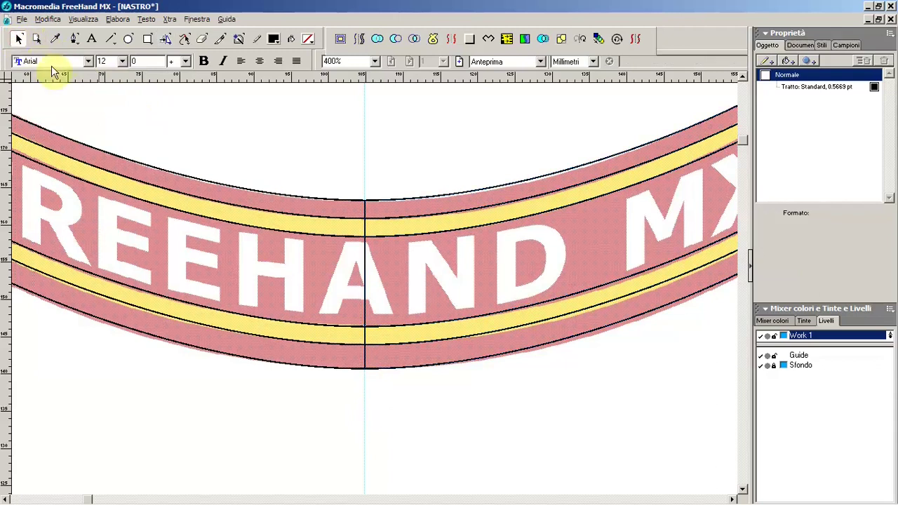
left_click(351, 203)
left_click(345, 202, "shift")
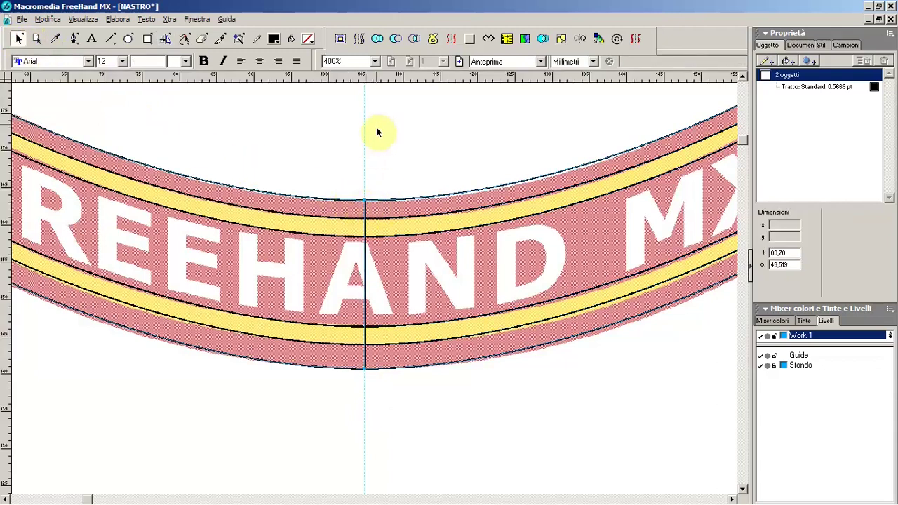
left_click(376, 40)
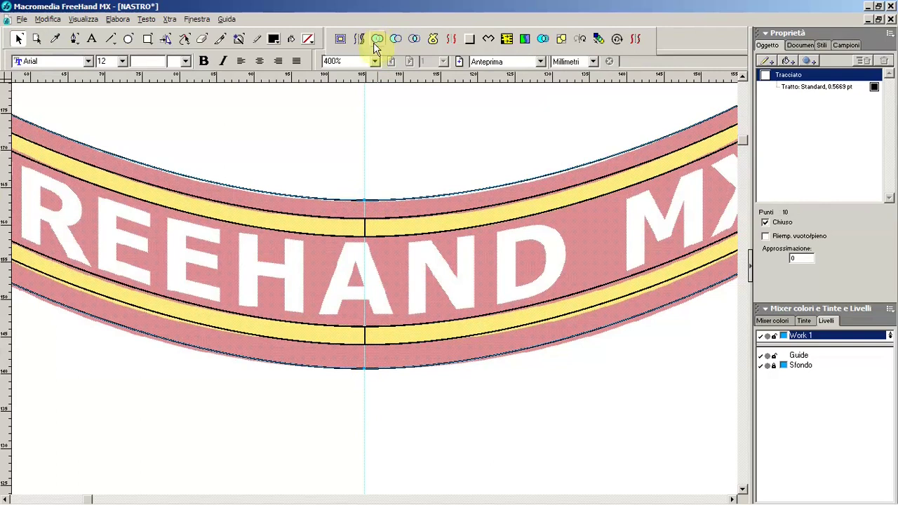
left_click(355, 217)
left_click(375, 215, "shift")
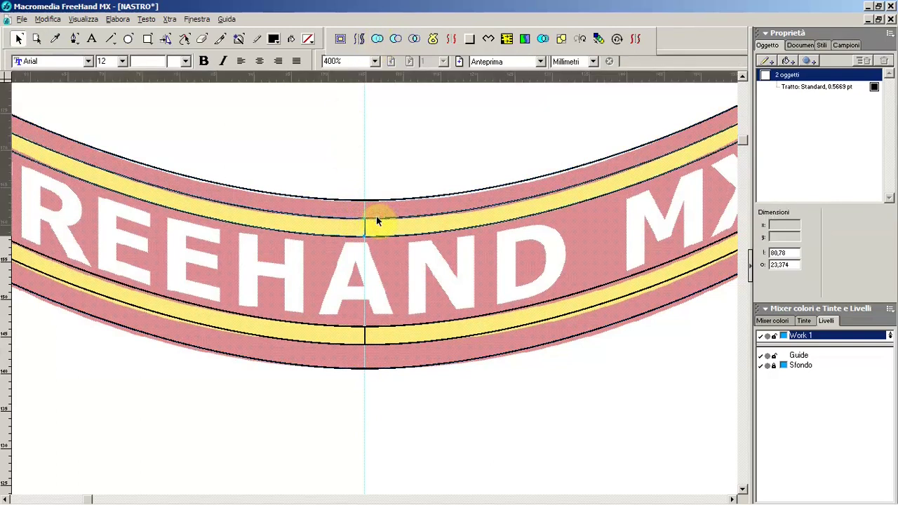
left_click(377, 41)
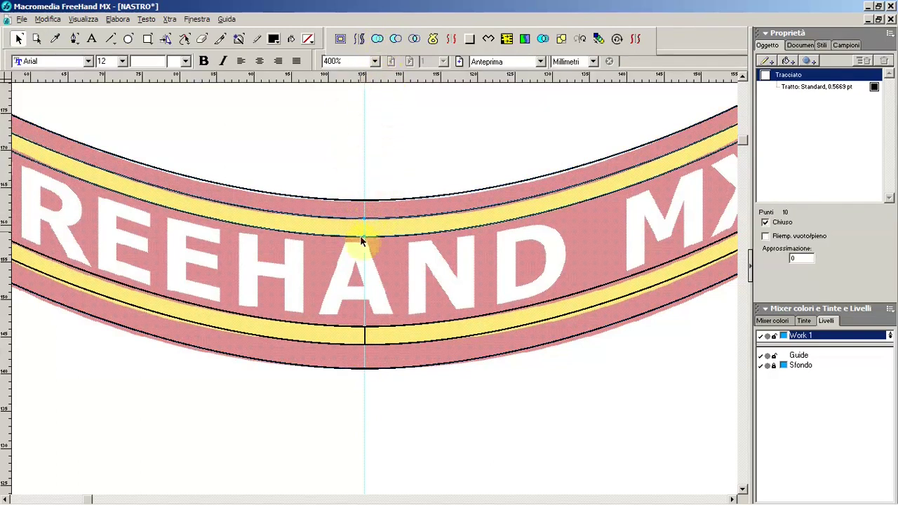
left_click(345, 331)
left_click(377, 331, "shift")
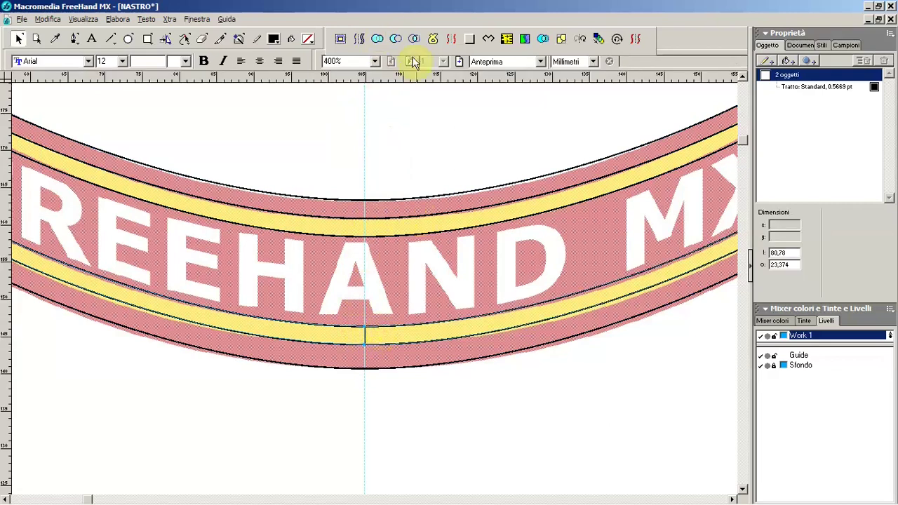
left_click(377, 39)
left_click(409, 150)
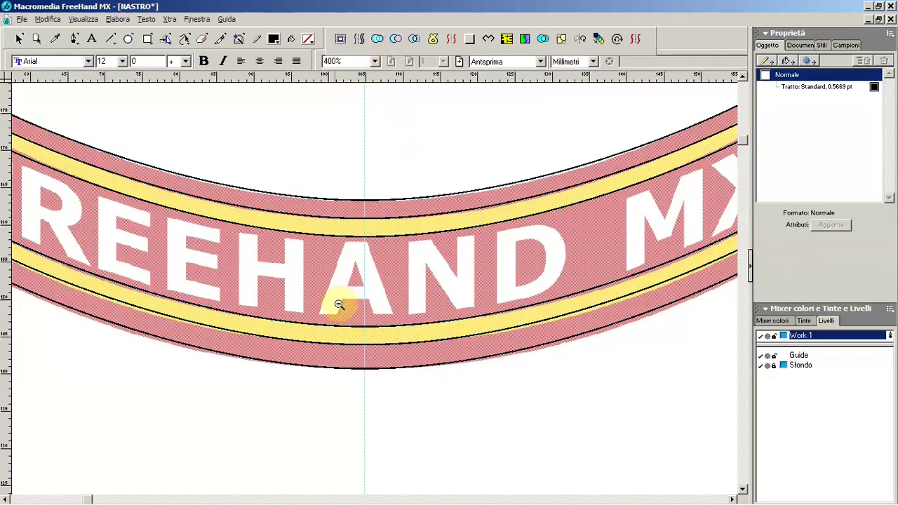
left_click(345, 296, "ctrl+alt")
Place a copy of the ribbon outline below the banner and split it at two matching points
left_click_drag(303, 294, 306, 390)
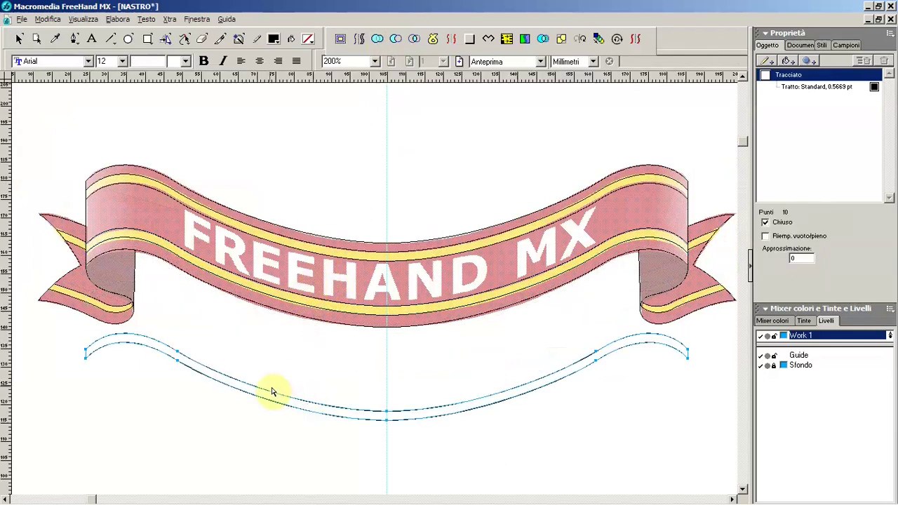
left_click(180, 356)
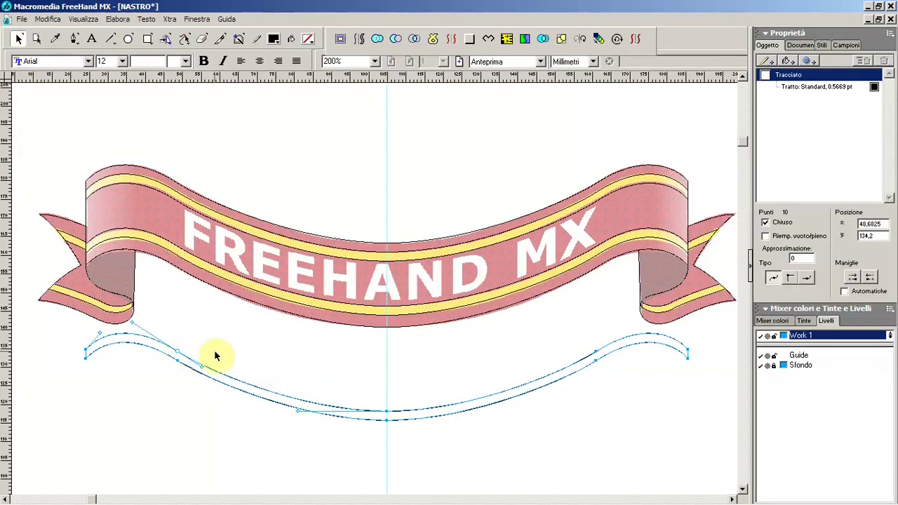
left_click(596, 356)
left_click(118, 19)
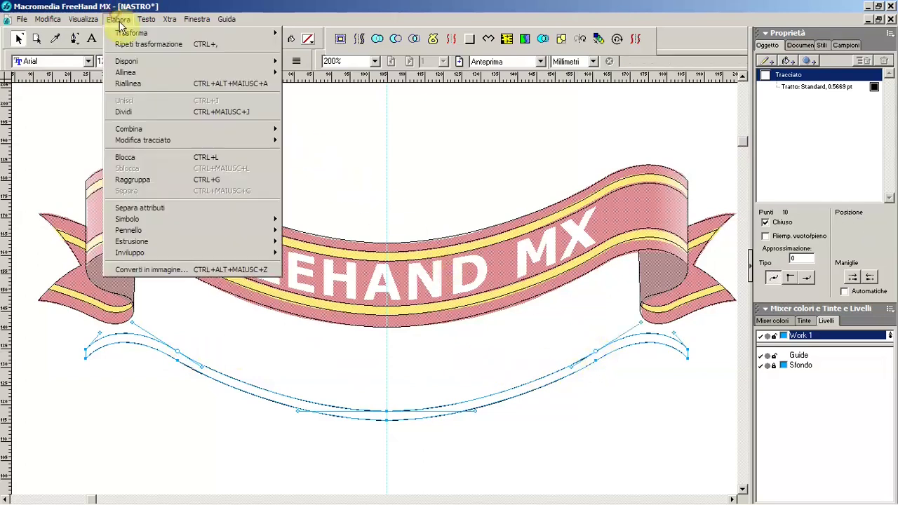
left_click(151, 112)
Delete the curled end pieces and move the remaining arc up into the ribbon body
left_click(140, 372)
left_click(155, 352)
key("Delete")
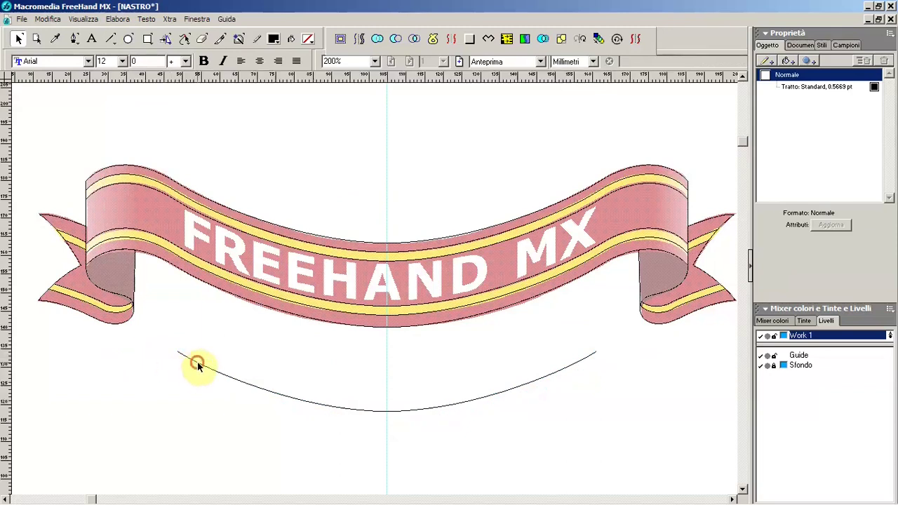
left_click_drag(197, 364, 197, 254)
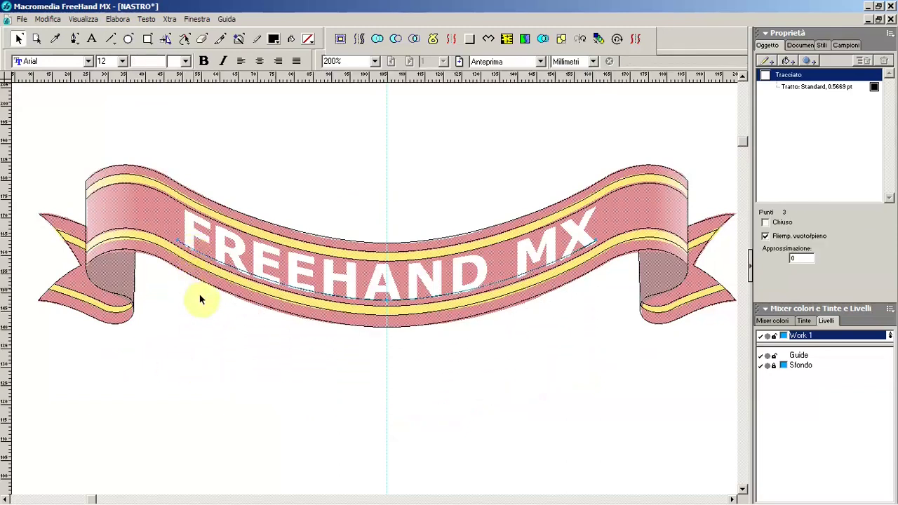
Create a FREEHAND MX text block below the ribbon and enlarge it to about 47 pt
left_click(93, 40)
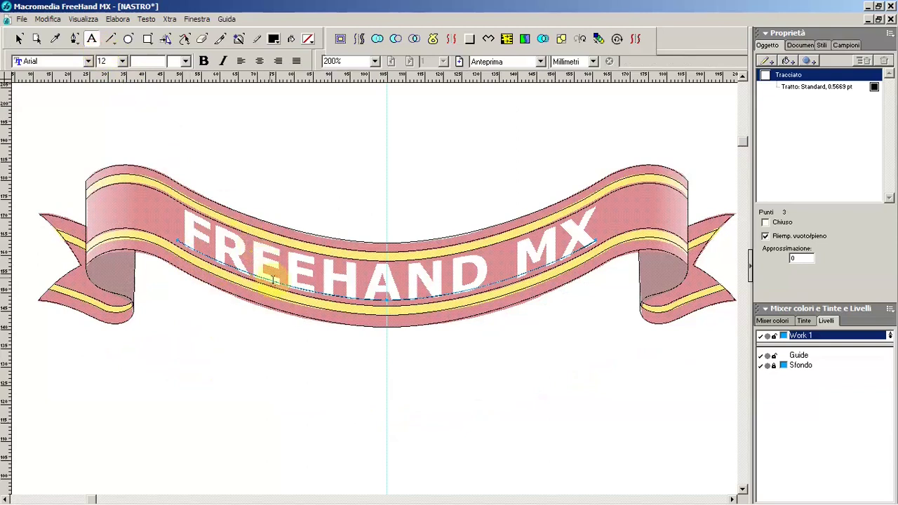
left_click(356, 384)
type("FREEHAND MX")
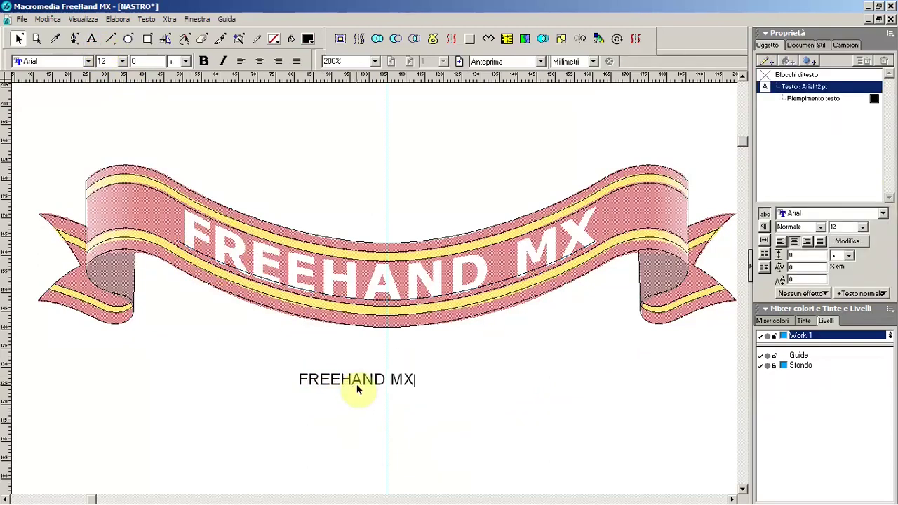
key("Escape")
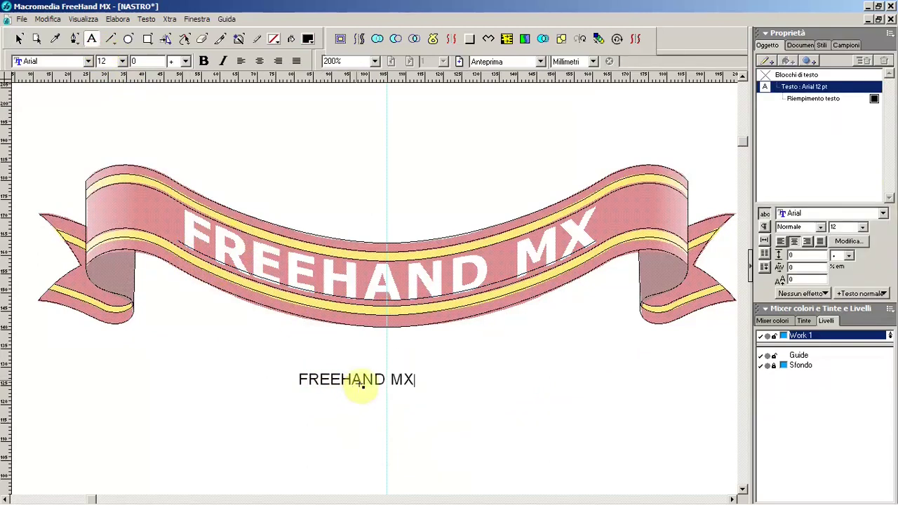
left_click(329, 383)
mouse_move(414, 397)
left_mouse_down()
mouse_move(563, 438)
mouse_move(414, 397)
left_mouse_up()
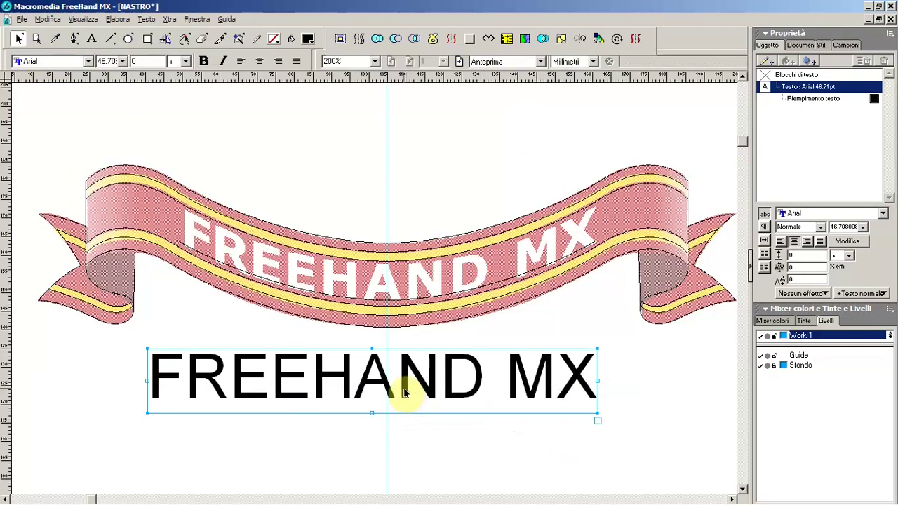
Set the text to bold Verdana and shrink it to about 34 pt
left_click(89, 61)
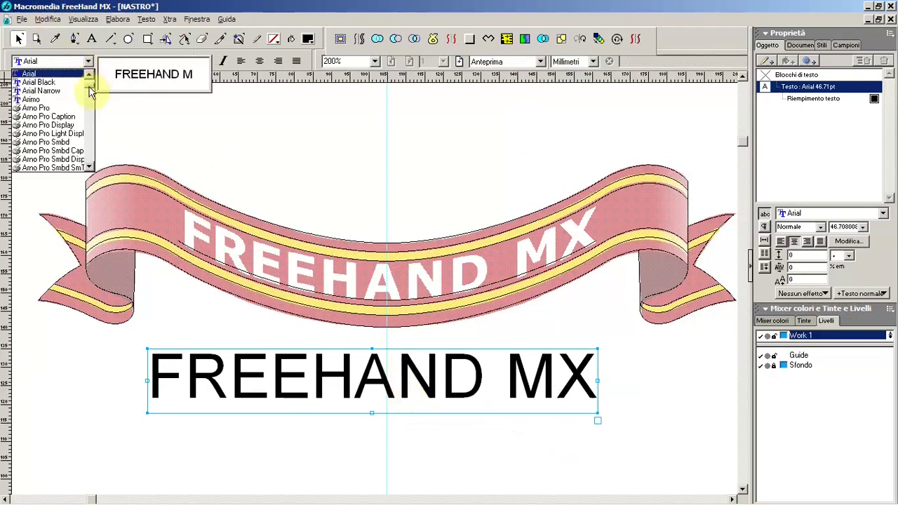
left_click_drag(90, 92, 87, 161)
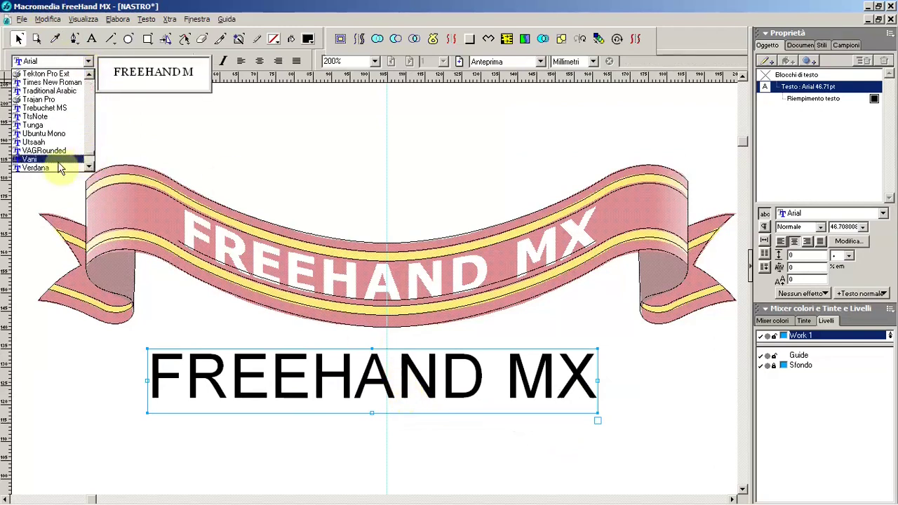
left_click(42, 169)
left_click(204, 61)
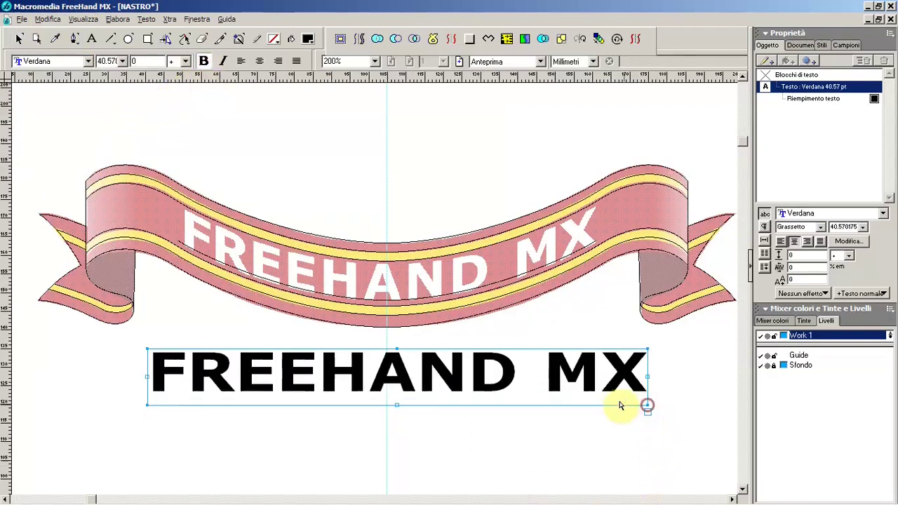
left_click_drag(571, 374, 595, 362)
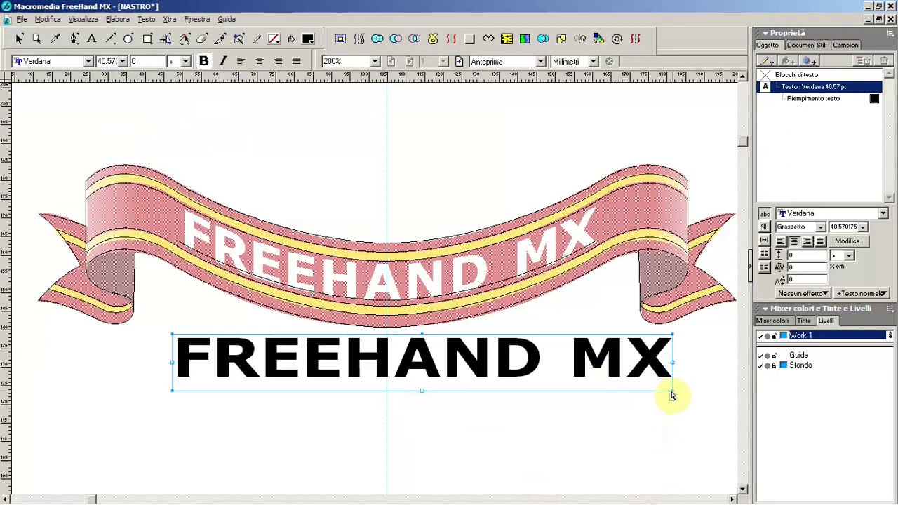
left_click_drag(671, 395, 590, 388)
Attach the text to the ribbon arc with vertical-skew orientation
left_click(489, 282, "shift")
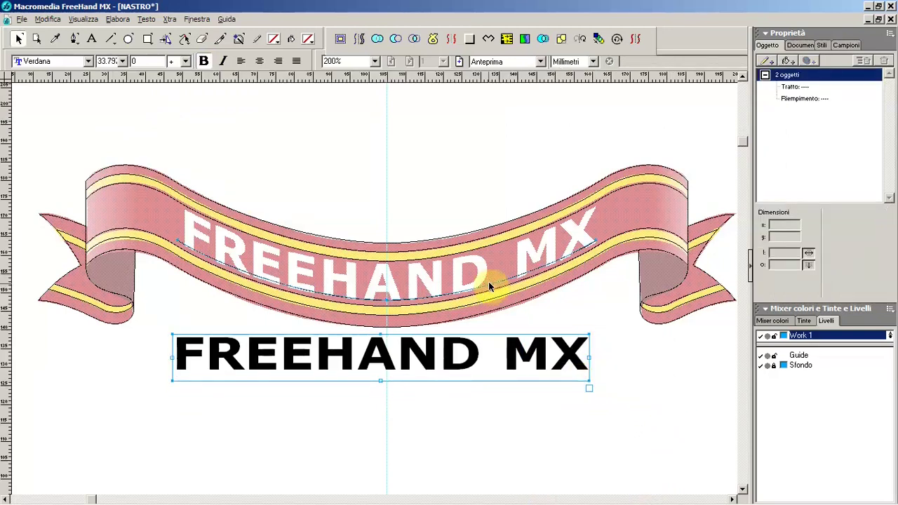
left_click(146, 19)
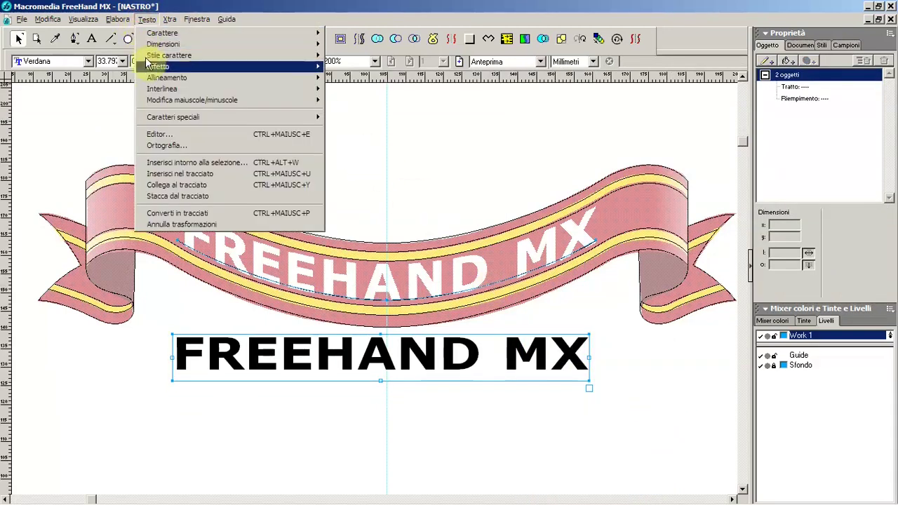
left_click(162, 185)
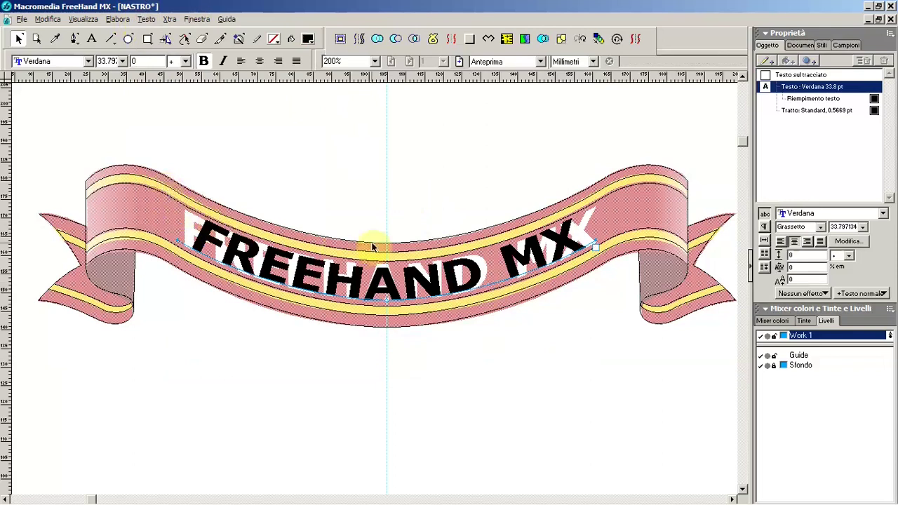
left_click(791, 76)
left_click(810, 288)
left_click(814, 239)
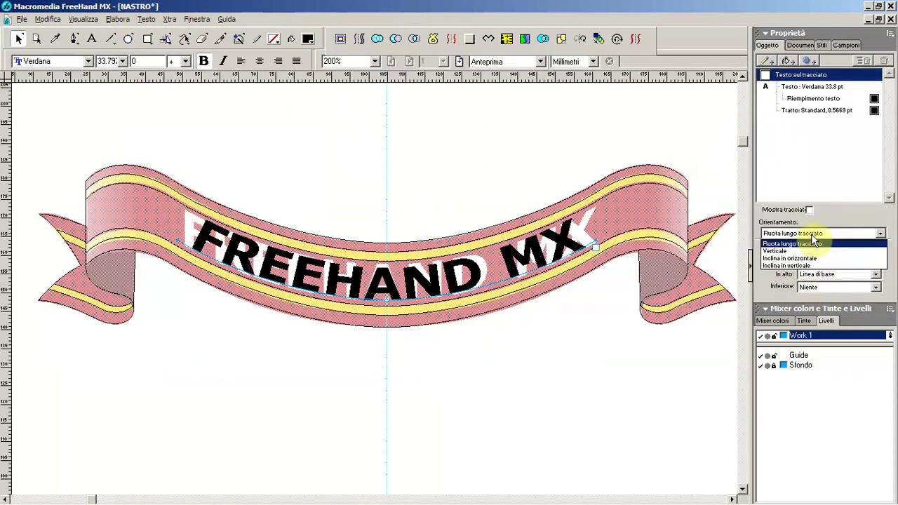
left_click(798, 258)
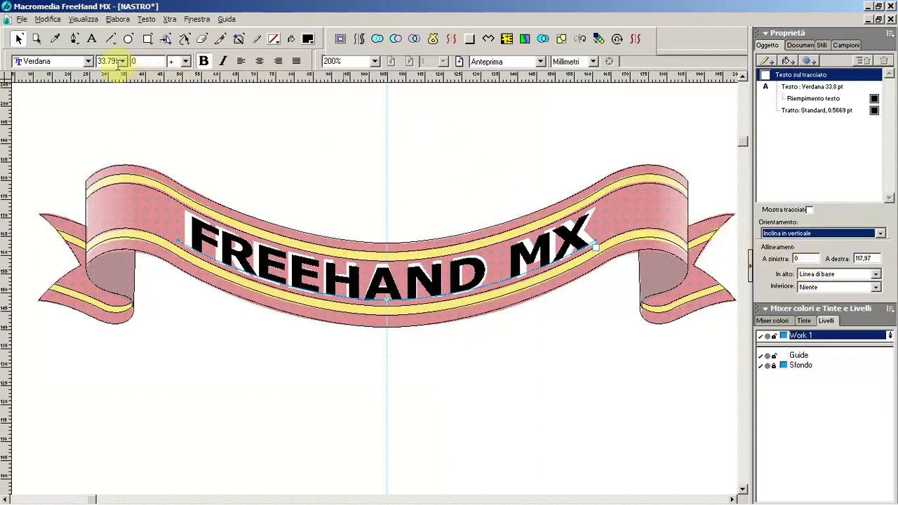
Enlarge the path text to 36.79 pt with 110% horizontal scale
left_click(146, 21)
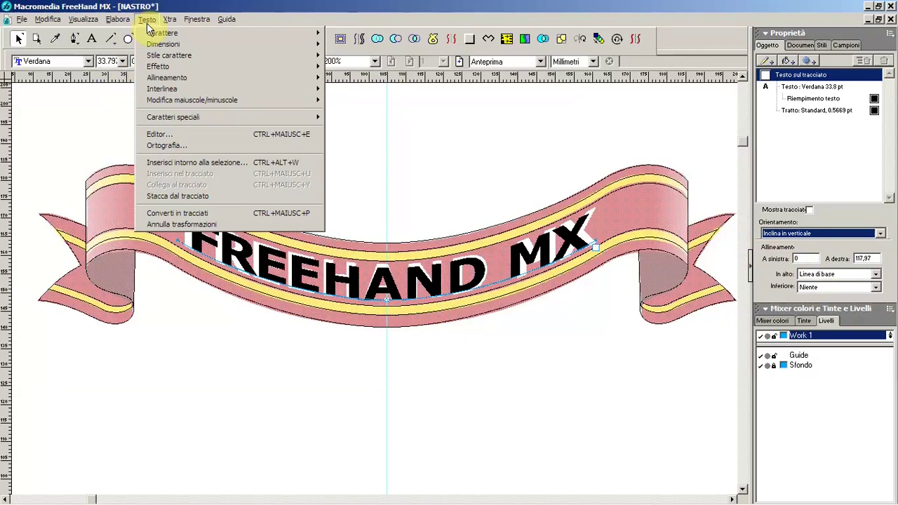
mouse_move(164, 44)
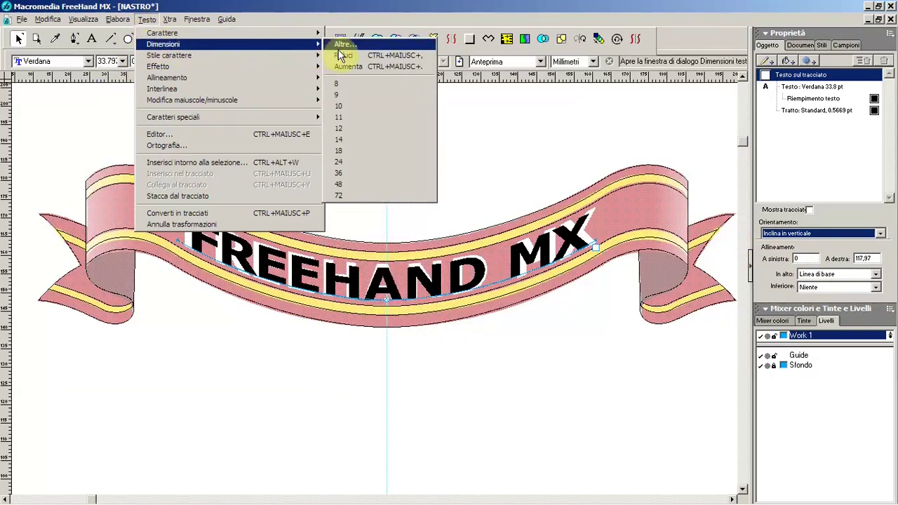
left_click(512, 135)
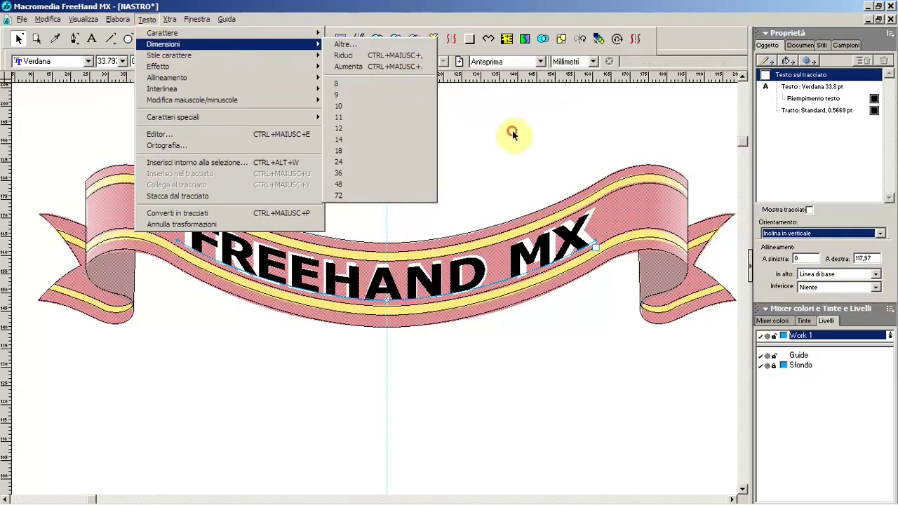
key("ctrl+shift+period")
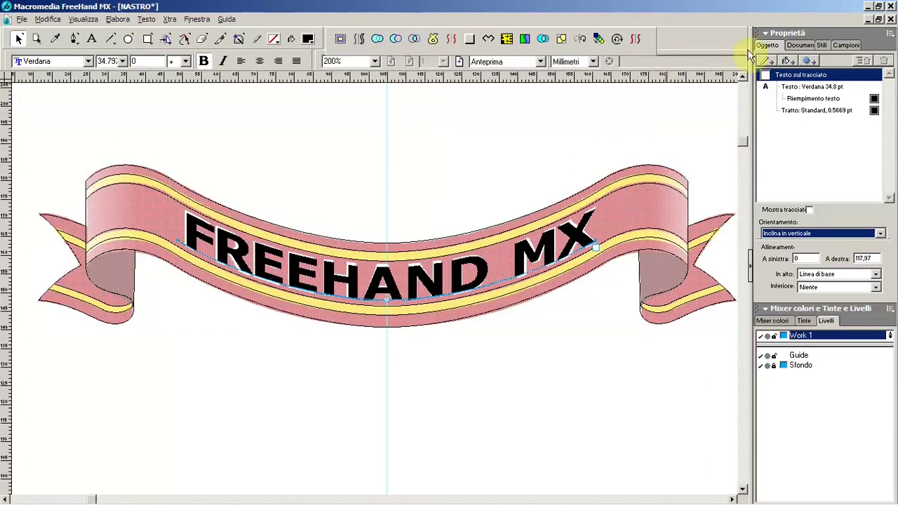
left_click(800, 85)
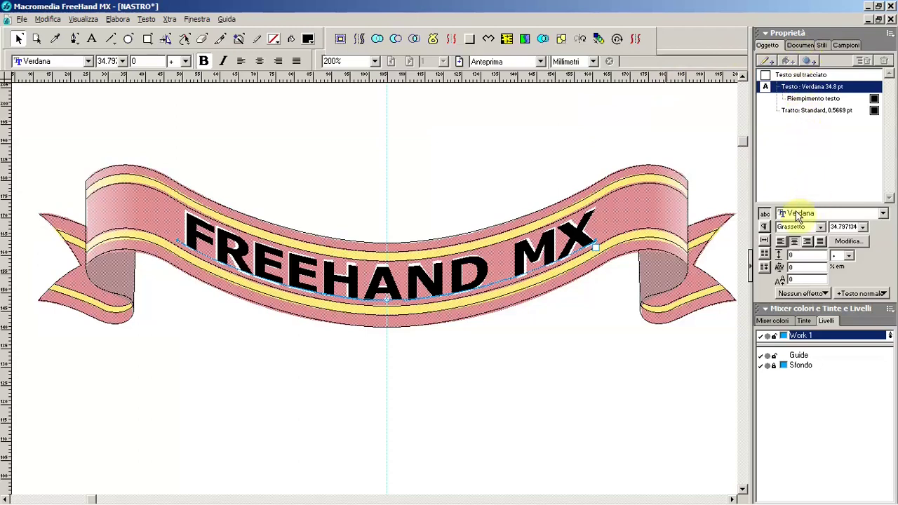
left_click(765, 240)
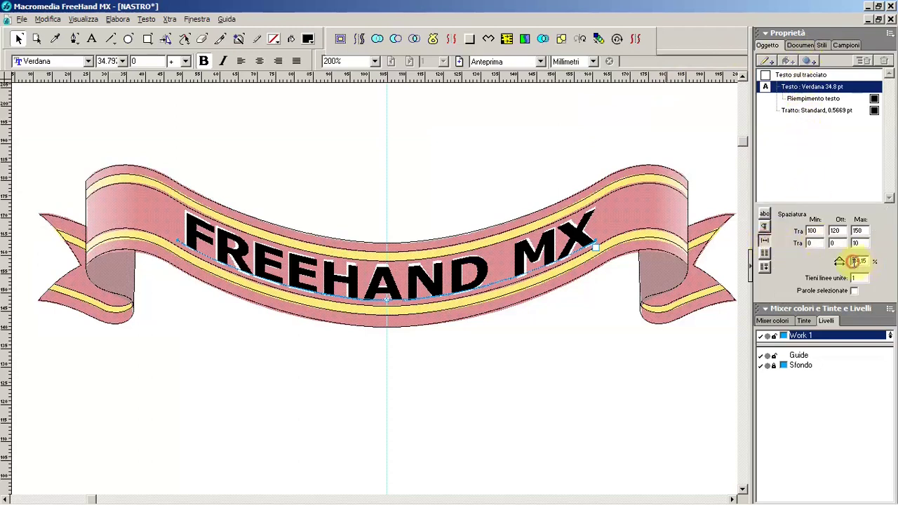
type("00")
key("Return")
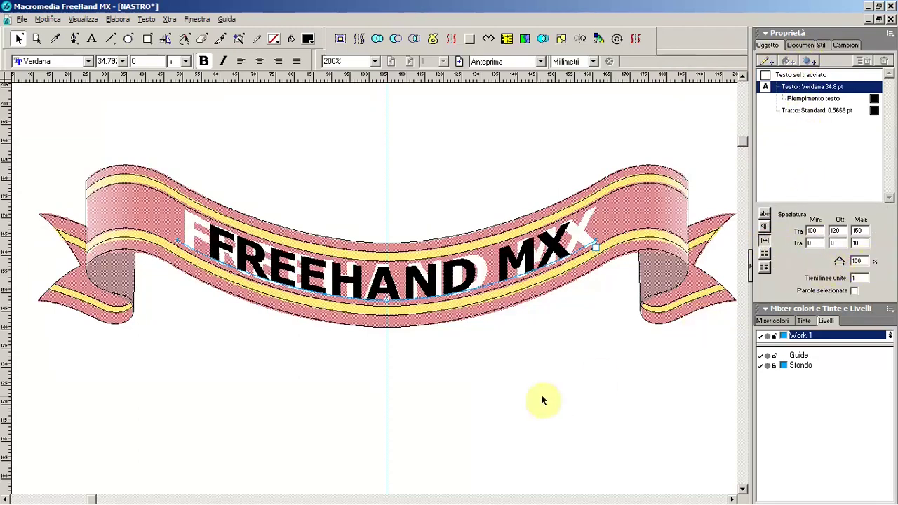
key("ctrl+shift+period")
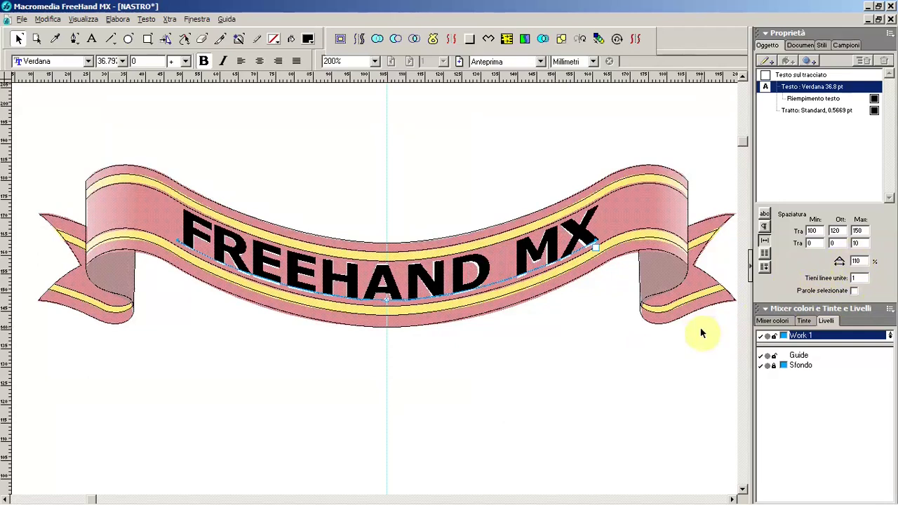
left_click(561, 346)
Move the reference image below the artwork onto the Work 1 layer, behind the outlines
key("ctrl+shift+w")
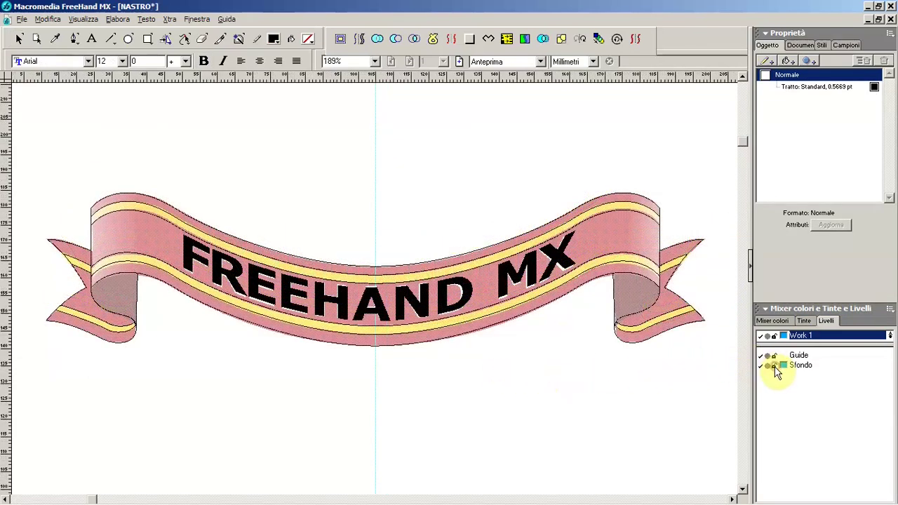
left_click_drag(594, 309, 597, 414)
left_click(800, 335)
left_click_drag(638, 339, 640, 373)
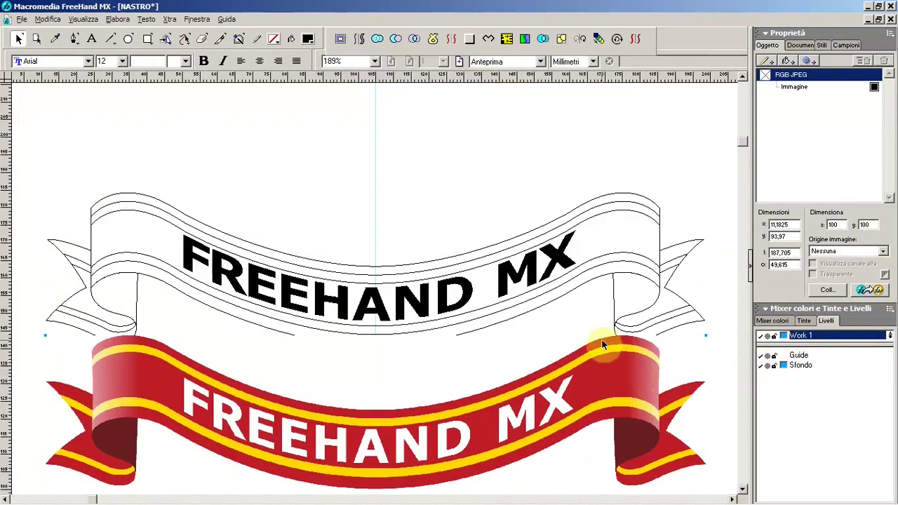
left_click(118, 19)
left_click(341, 88)
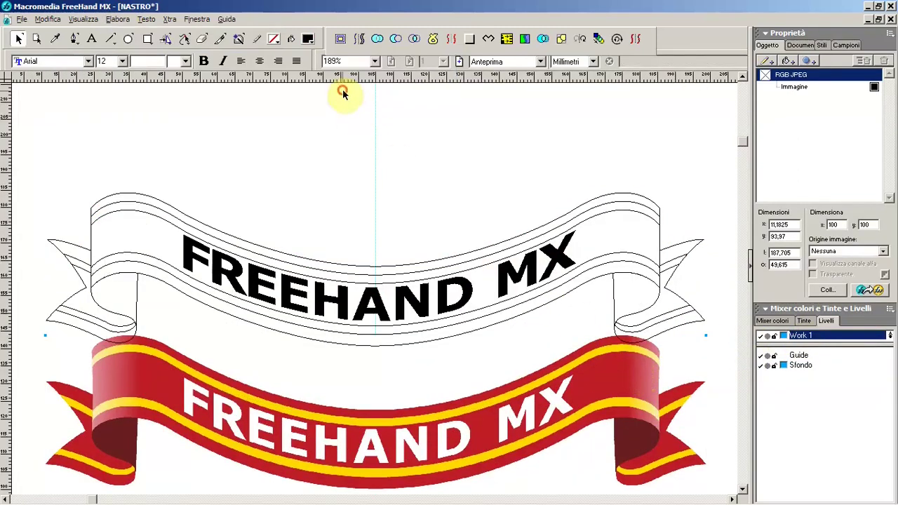
left_click(491, 151)
mouse_move(594, 367)
left_mouse_down()
mouse_move(617, 266)
mouse_move(601, 311)
mouse_move(596, 301)
left_mouse_up()
key("Tab")
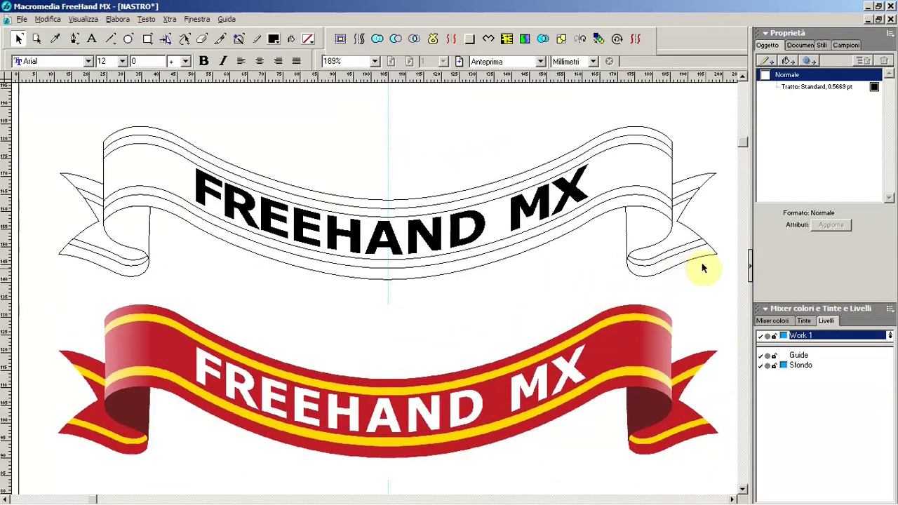
Add red 255r 0g 0b, yellow 255r 243g 0b, dark red 153r 0g 0b and pale pink 255r 224g 212b swatches
left_click(772, 320)
left_click(843, 45)
left_click(831, 351)
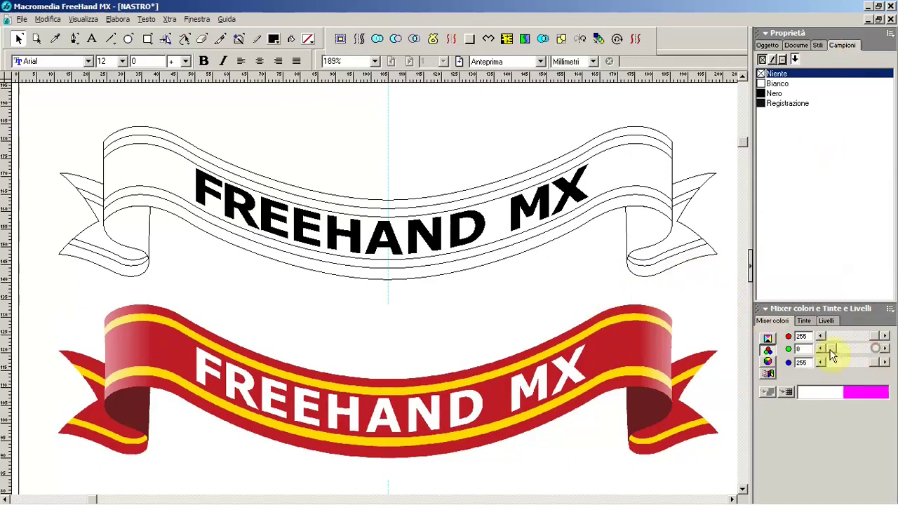
left_click_drag(877, 362, 827, 363)
left_click_drag(854, 392, 813, 284)
left_click_drag(831, 349, 870, 349)
left_click_drag(873, 388, 778, 232)
mouse_move(870, 349)
left_mouse_down()
mouse_move(828, 350)
mouse_move(861, 342)
left_mouse_up()
left_click_drag(866, 393, 842, 255)
mouse_move(856, 337)
left_mouse_down()
mouse_move(878, 337)
mouse_move(874, 353)
left_mouse_up()
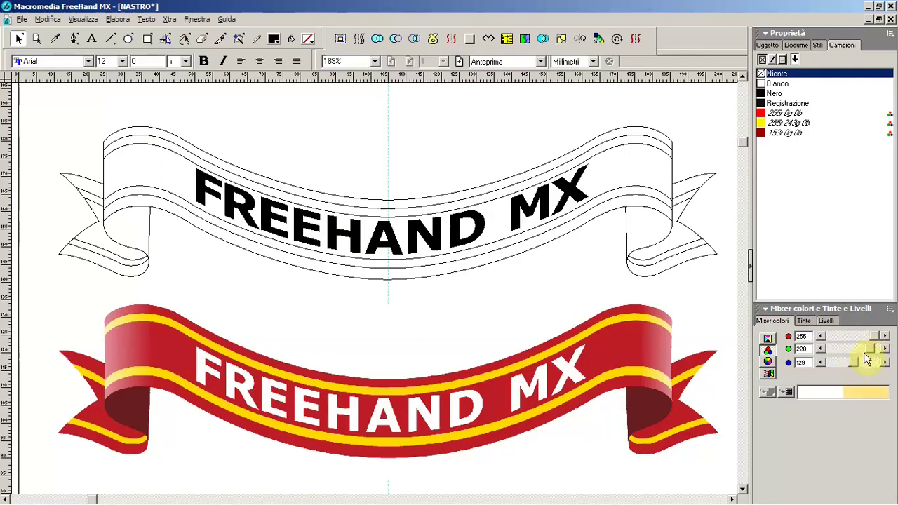
left_click_drag(864, 384, 838, 267)
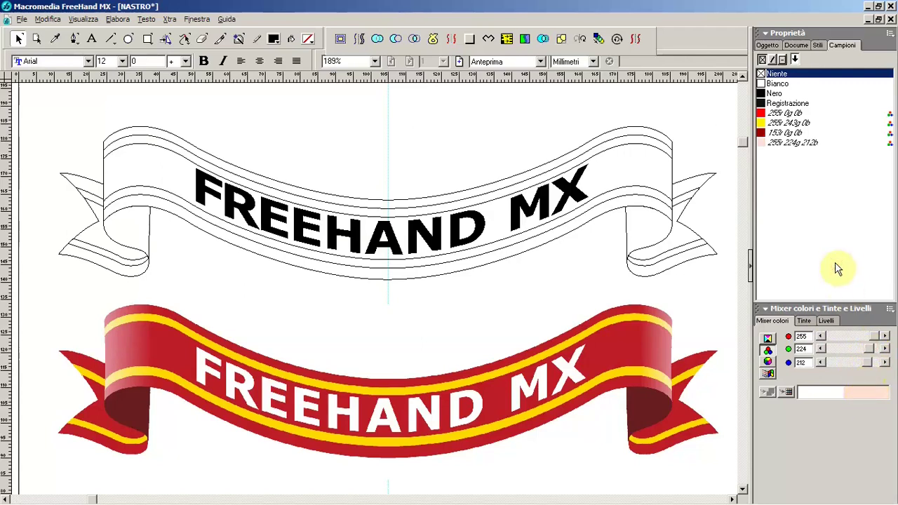
Fill the inner folds dark red and the body and both tails bright red
left_click(627, 231)
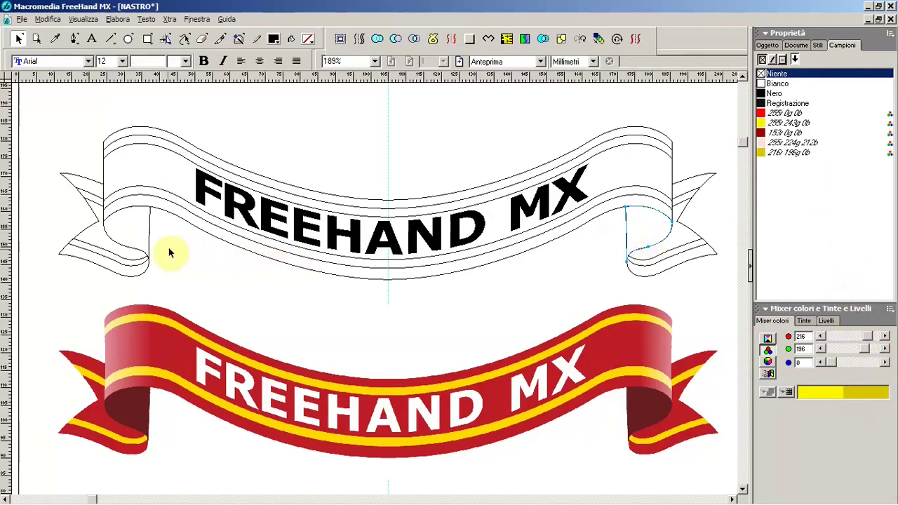
left_click(148, 236, "shift")
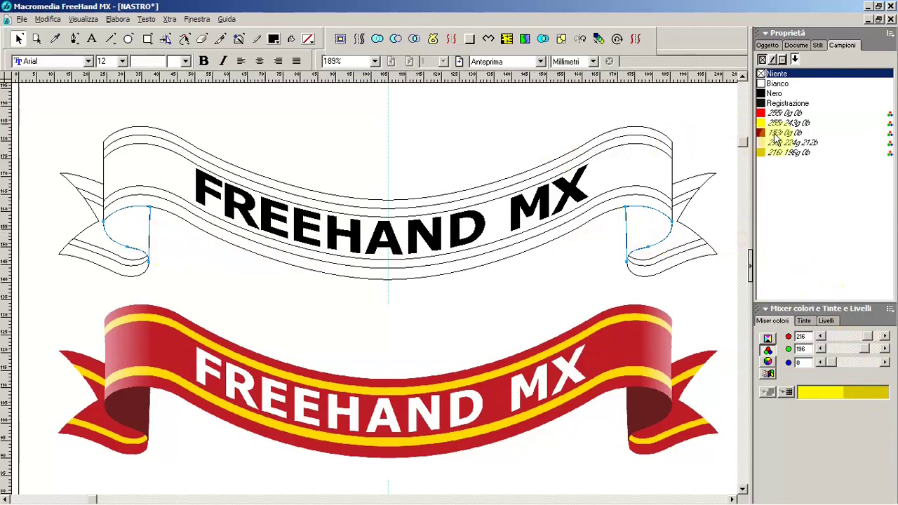
left_click(779, 134)
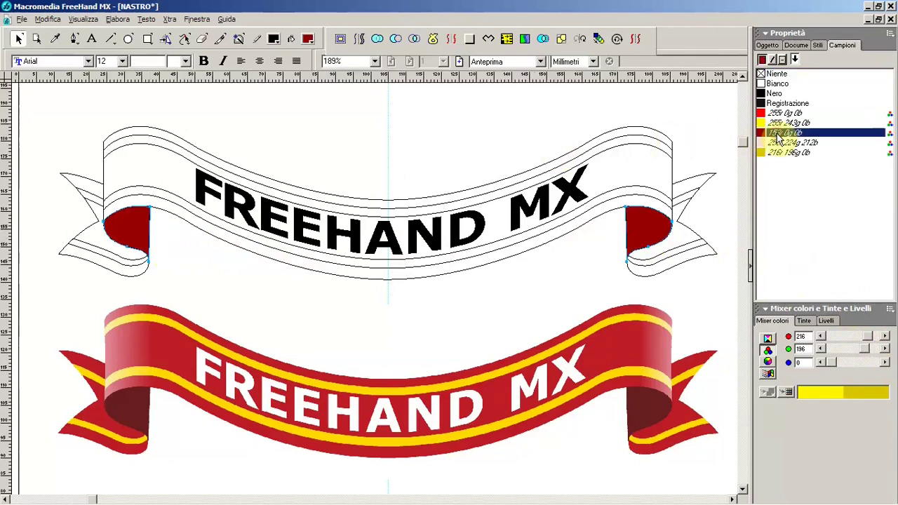
left_click(683, 219)
left_click(608, 134, "shift")
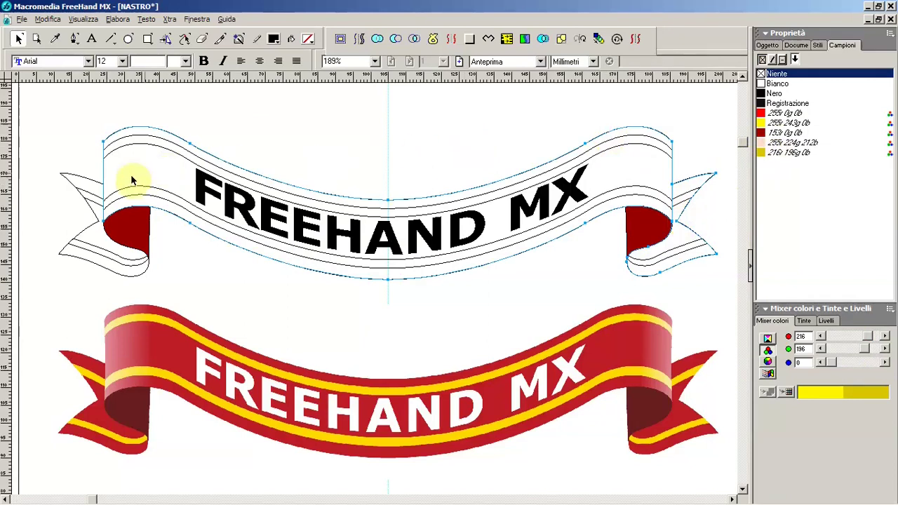
left_click(90, 185, "shift")
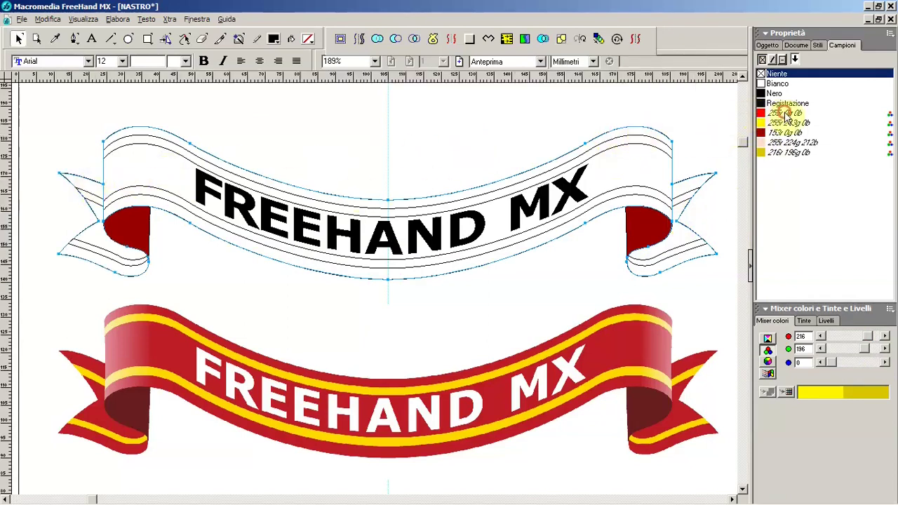
left_click(782, 113)
Send the dark red folds behind the banner
left_click(648, 217, "shift")
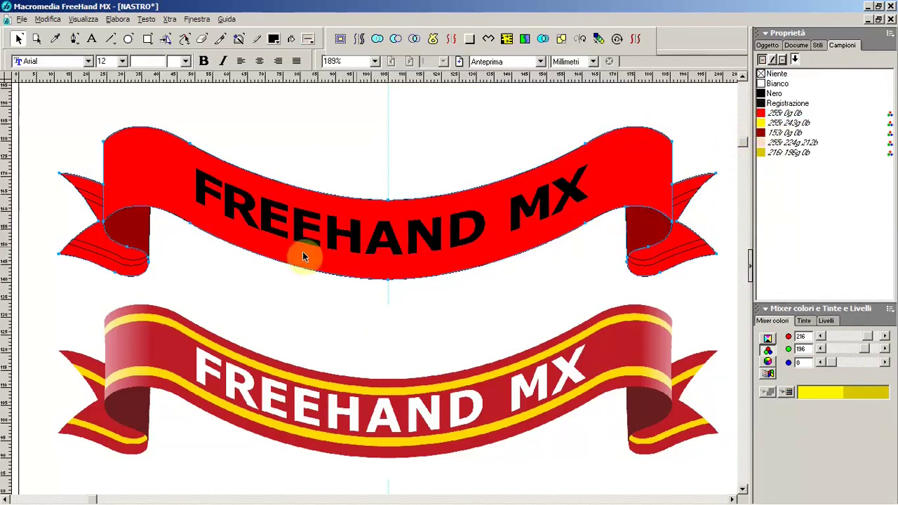
left_click(140, 233, "shift")
left_click(117, 19)
mouse_move(127, 61)
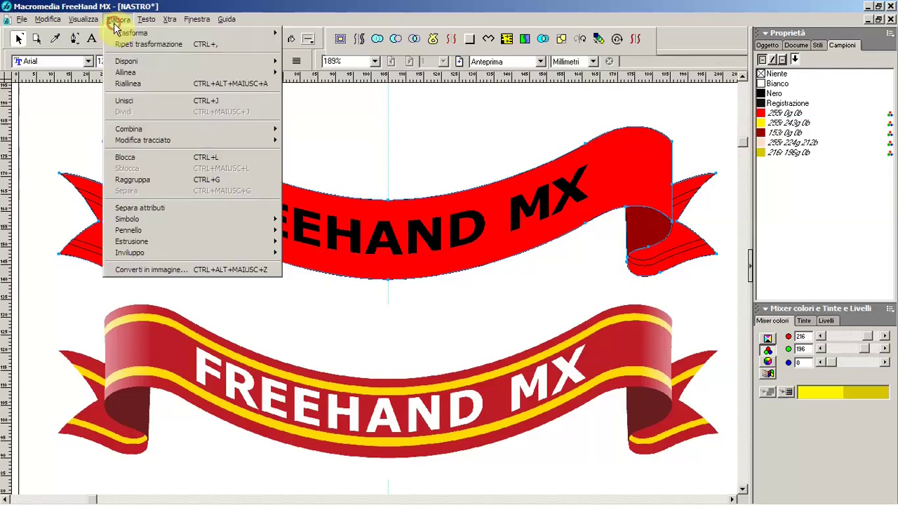
left_click(305, 95)
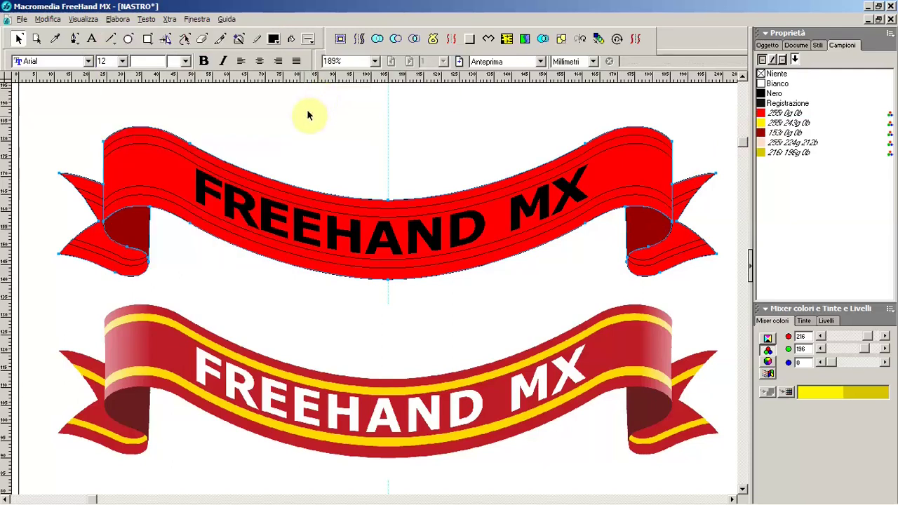
Give the banner's stripe paths a yellow stroke
left_click(124, 193)
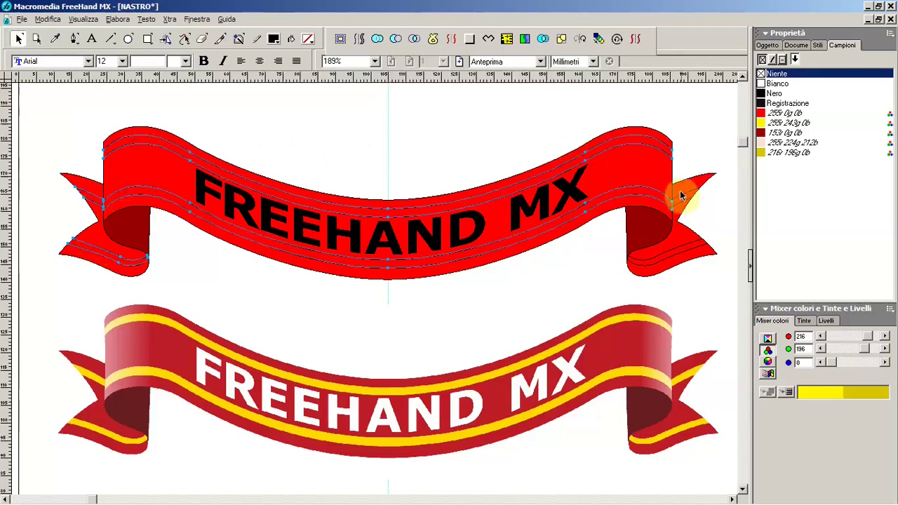
left_click(686, 257, "shift")
left_click(783, 123)
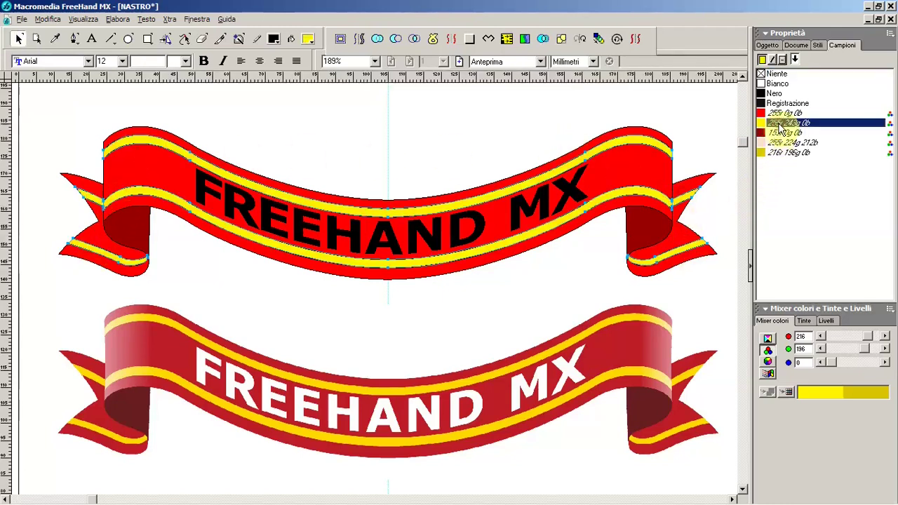
left_click(690, 133)
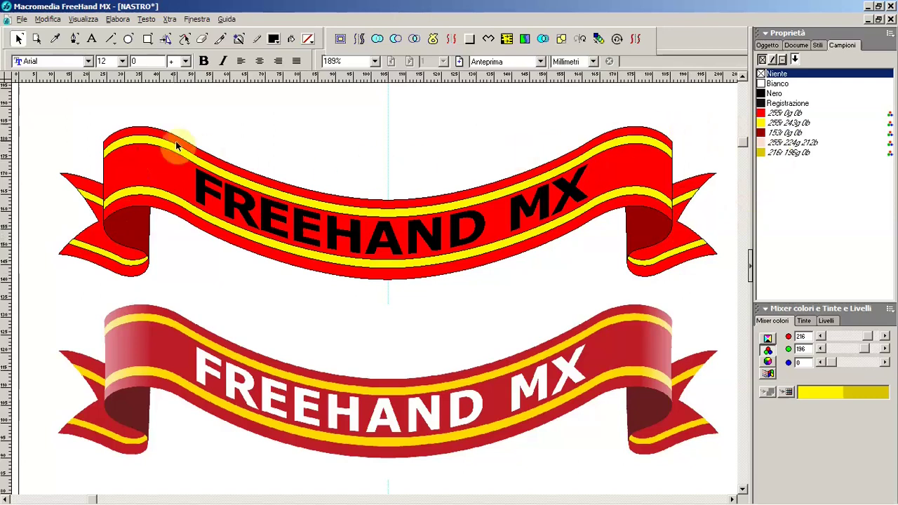
left_click_drag(40, 113, 725, 304)
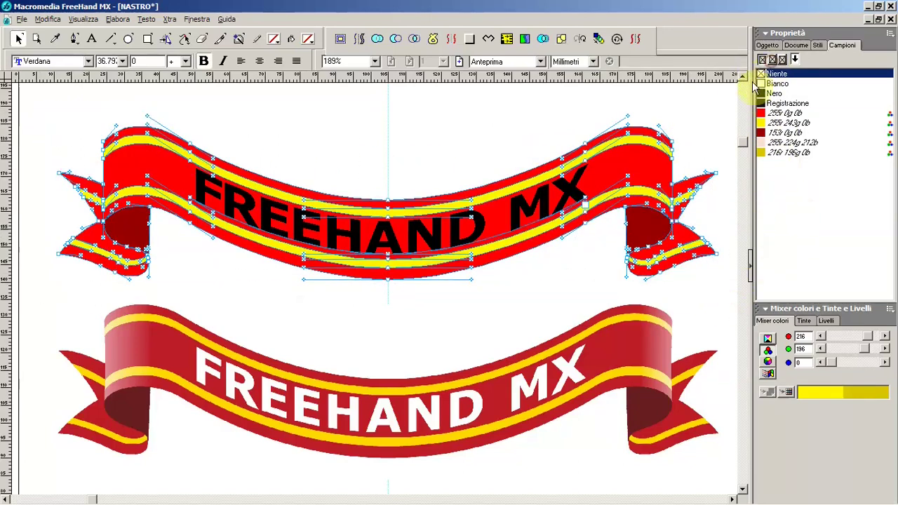
left_click(710, 116)
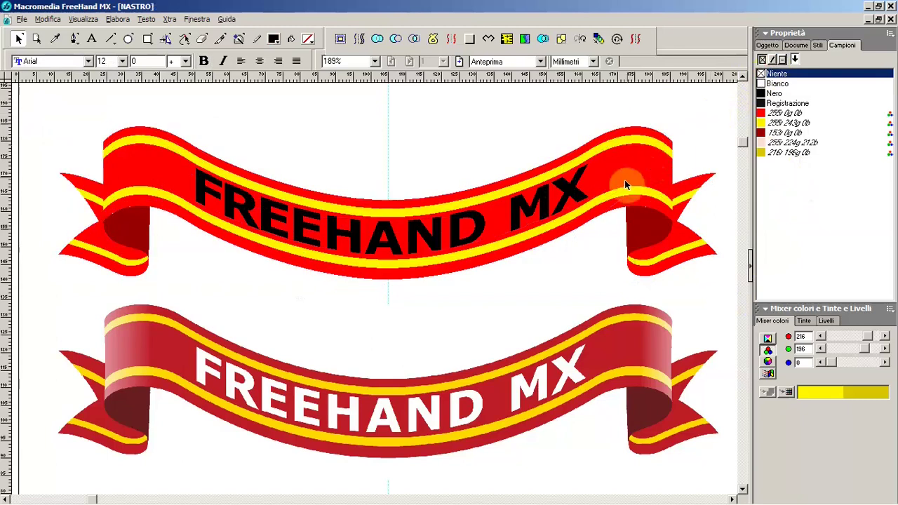
left_click(776, 83)
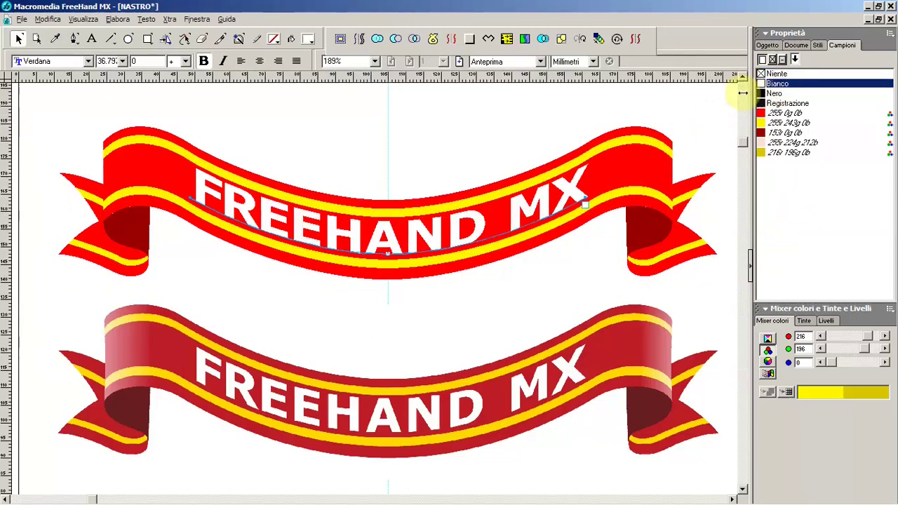
Make the banner text white and darken the fold swatch to 106r 0g 0b
left_click(718, 105)
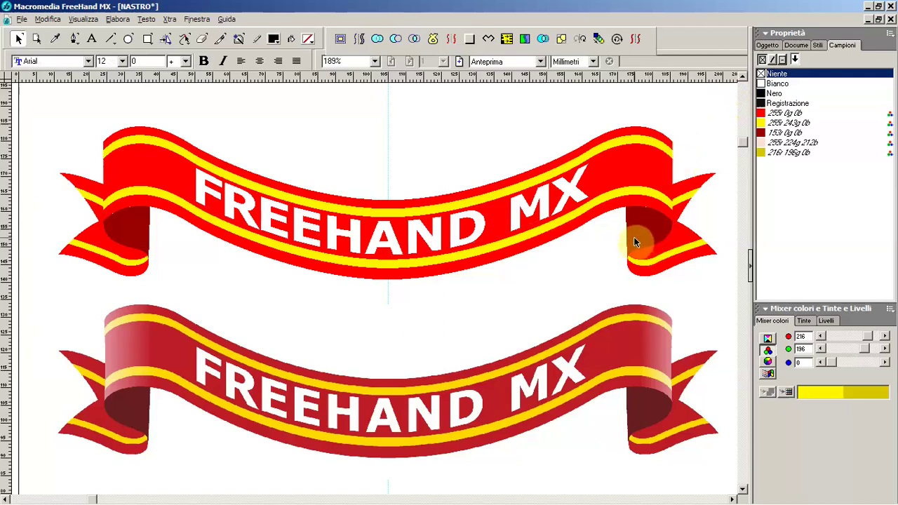
left_click(761, 133)
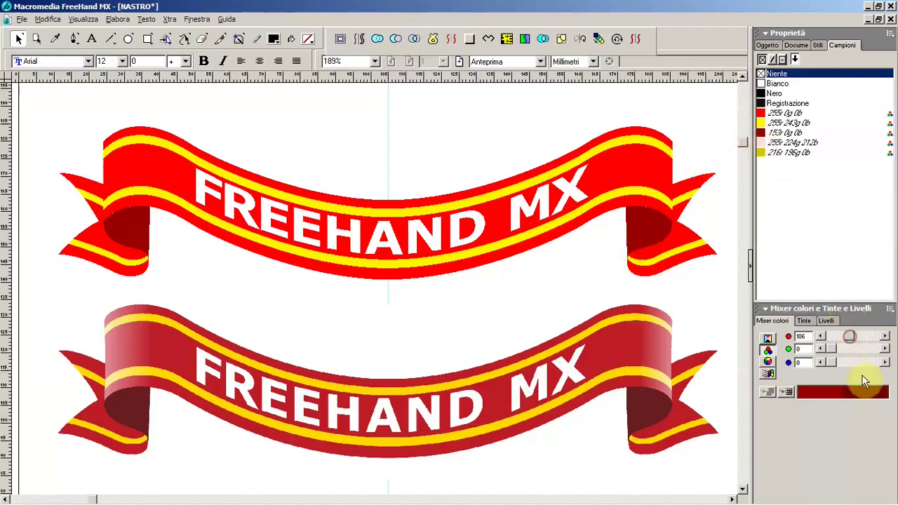
left_click_drag(868, 378, 763, 137)
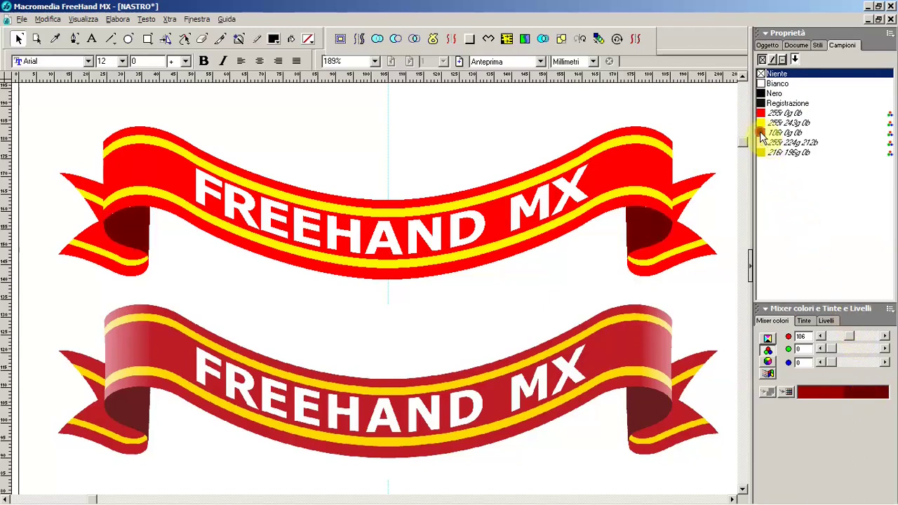
left_click(661, 171)
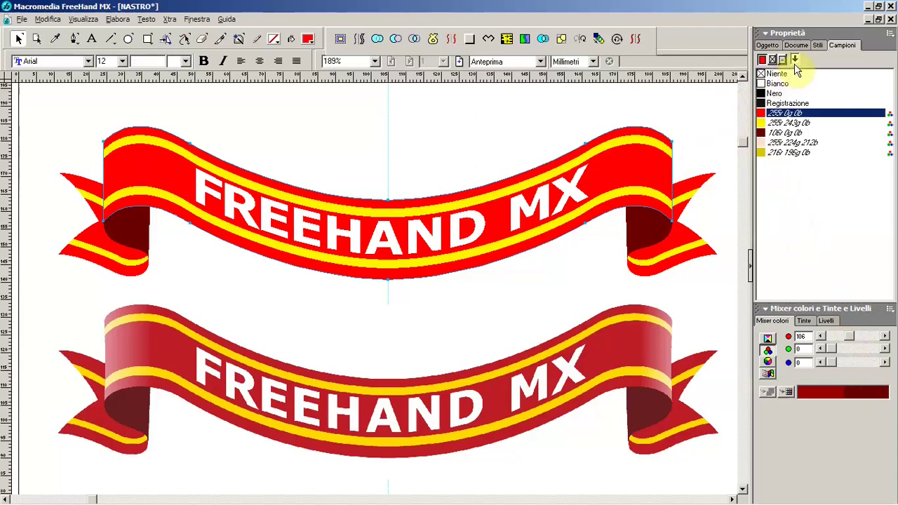
Switch the ribbon body's fill to a gradient and load pale pink into the mixer
left_click(768, 45)
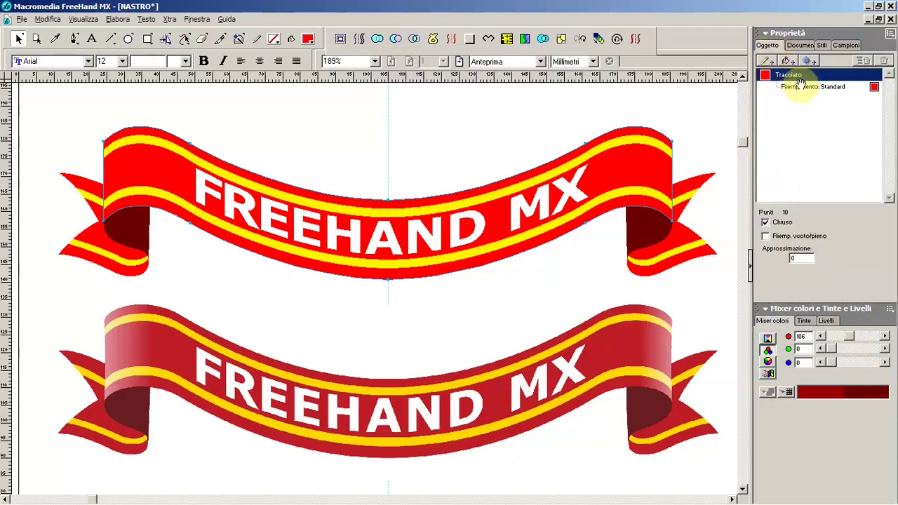
left_click(800, 86)
left_click(807, 209)
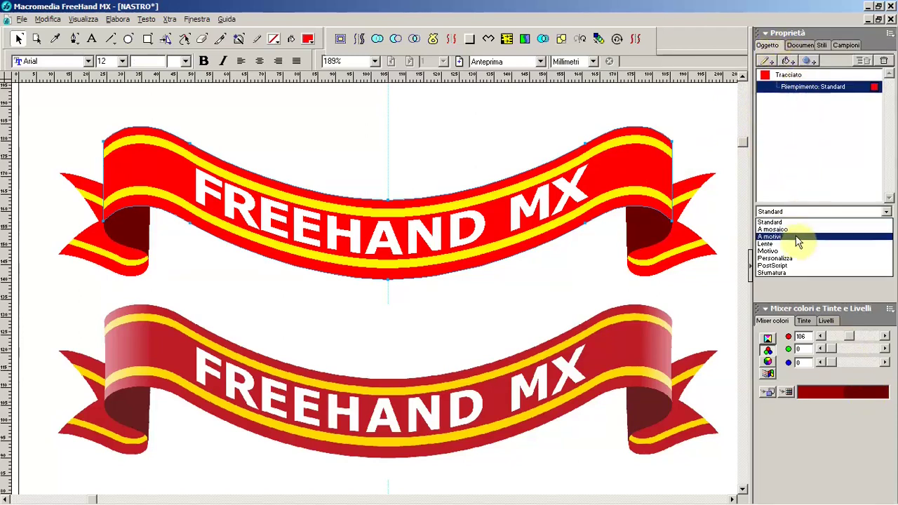
left_click(793, 258)
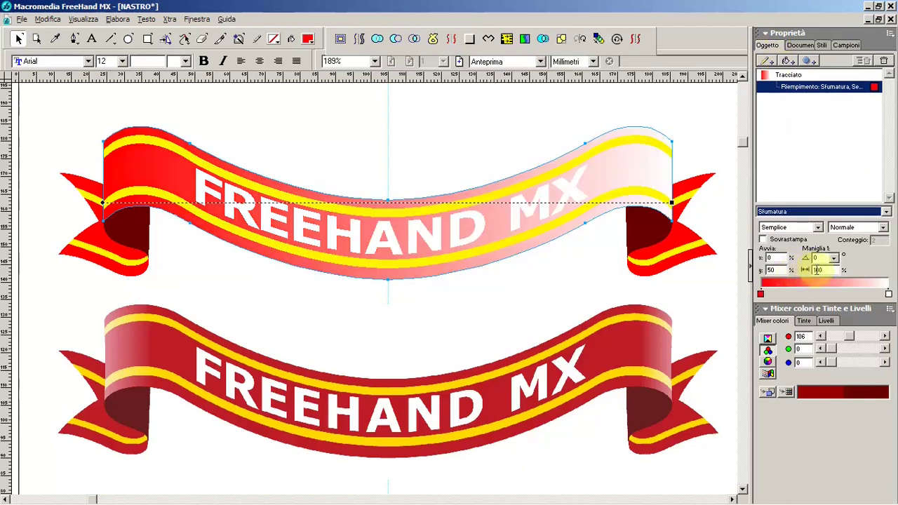
left_click(842, 45)
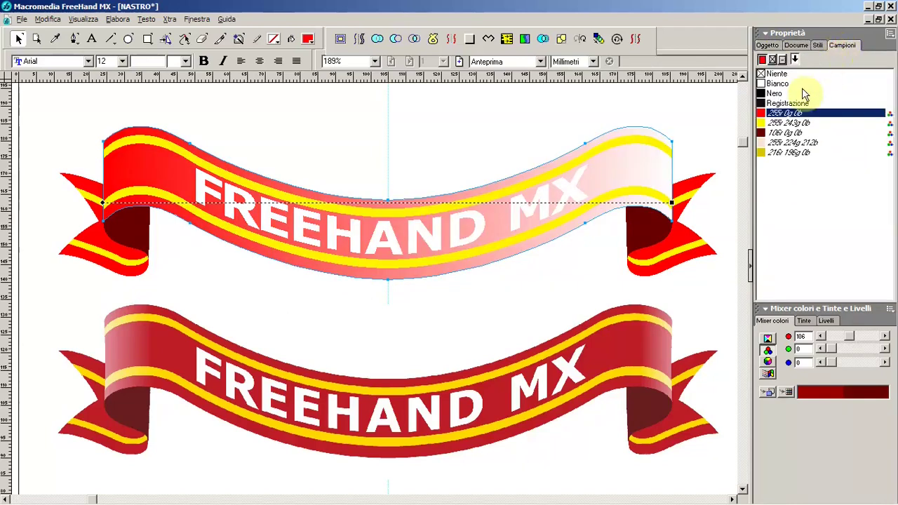
left_click(760, 142)
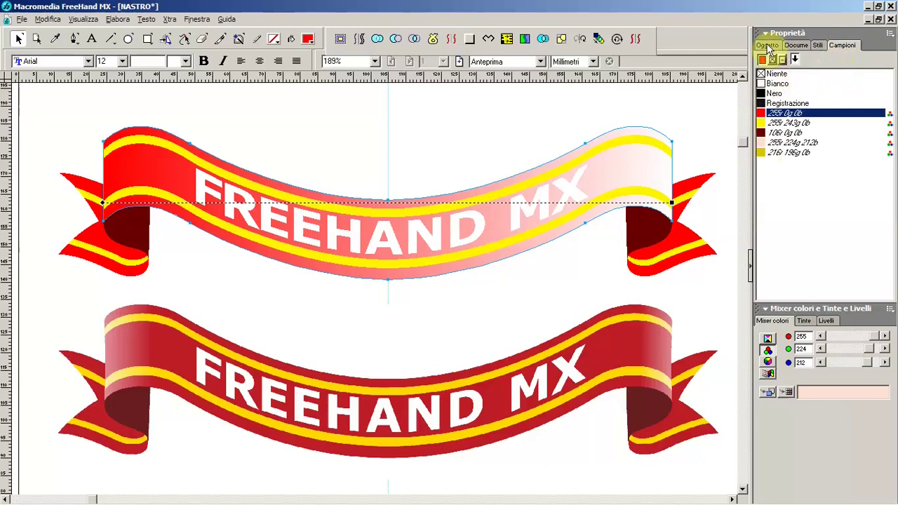
left_click(769, 46)
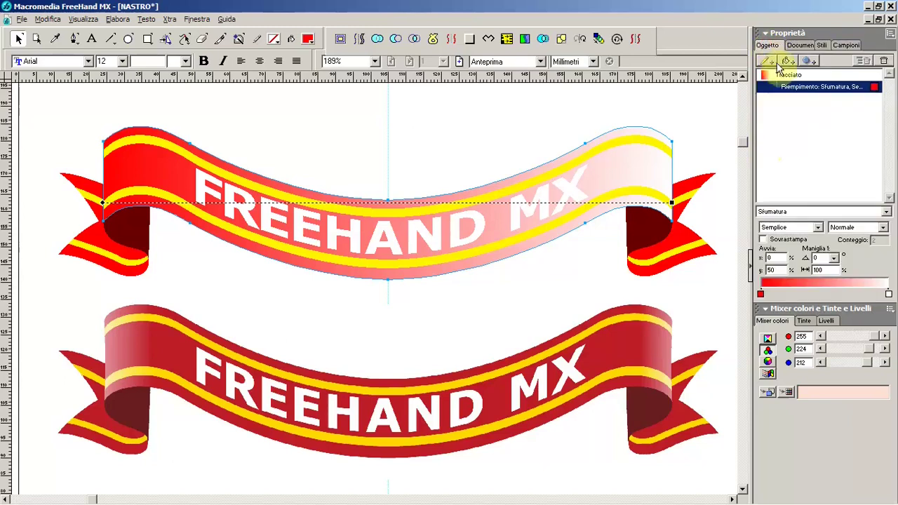
left_click(842, 46)
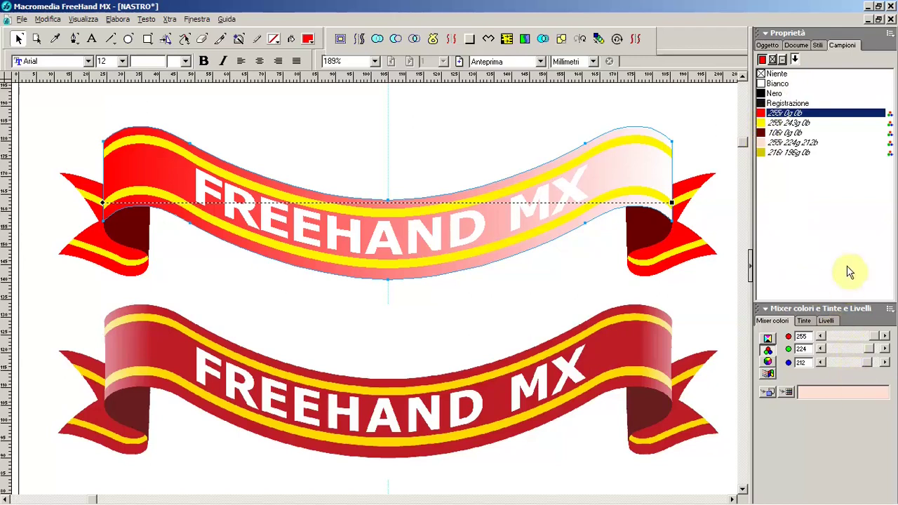
left_click(766, 45)
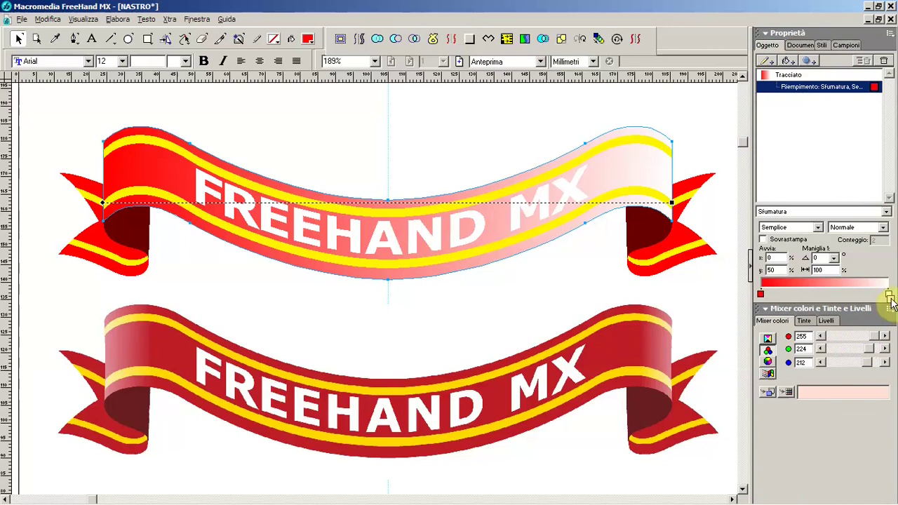
Set both gradient ends to pale pink with an extra red stop between them
left_click_drag(889, 295, 889, 297)
left_click(763, 295)
left_click_drag(763, 295, 875, 298)
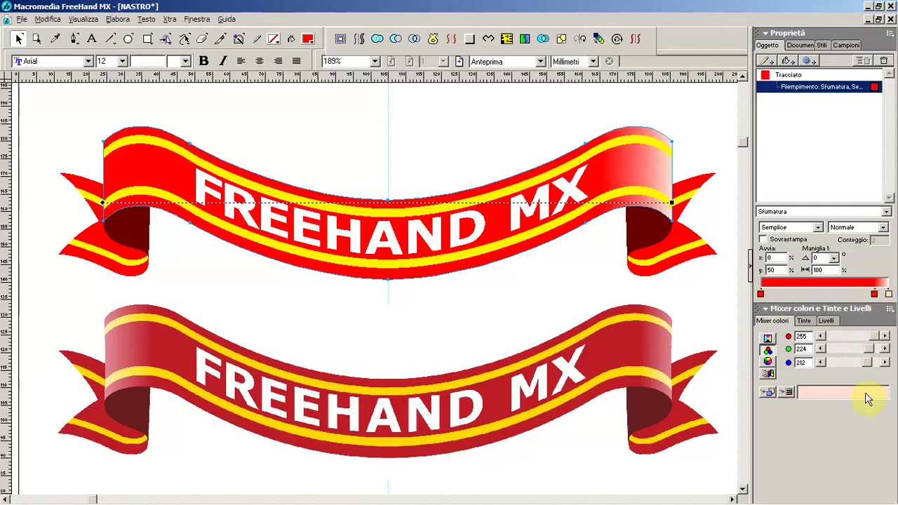
mouse_move(856, 380)
left_mouse_down()
mouse_move(770, 296)
mouse_move(784, 295)
left_mouse_up()
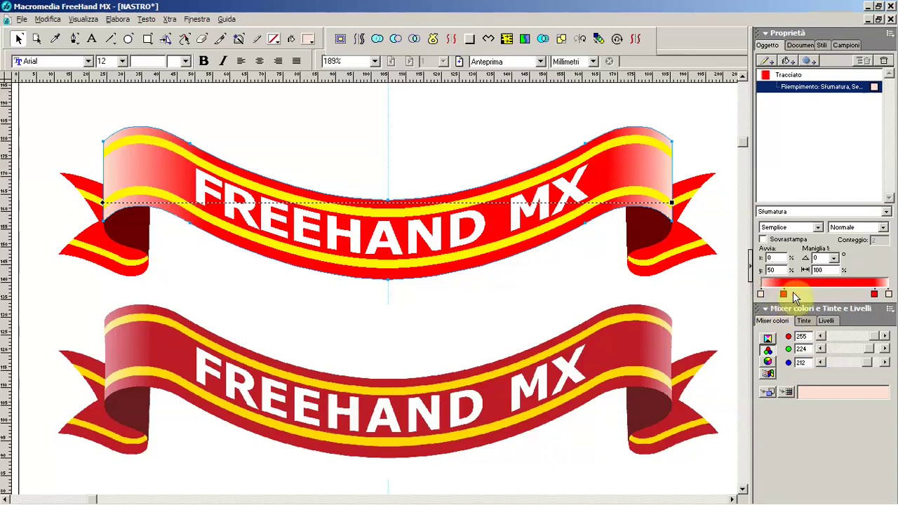
left_click(687, 230)
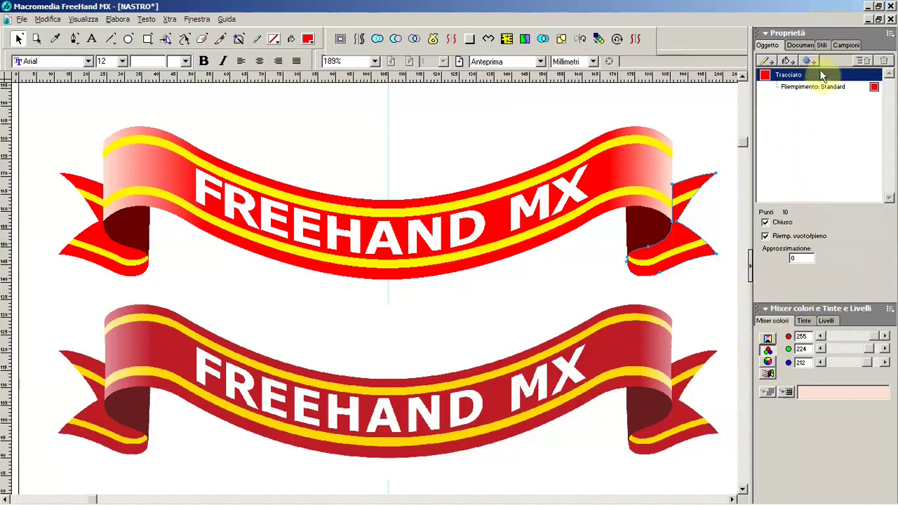
Fill the right tail with a red-to-106r 0g 0b gradient angled across the tail
left_click(845, 45)
left_click(760, 133)
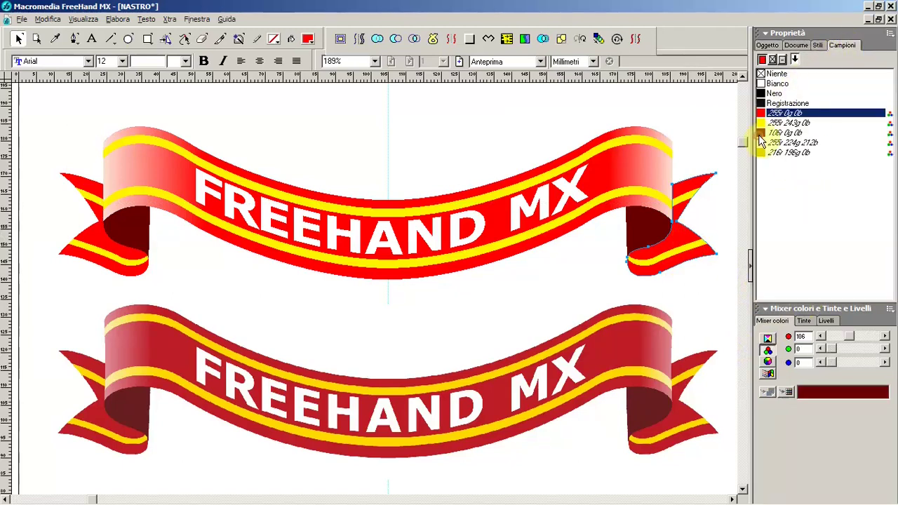
left_click(767, 45)
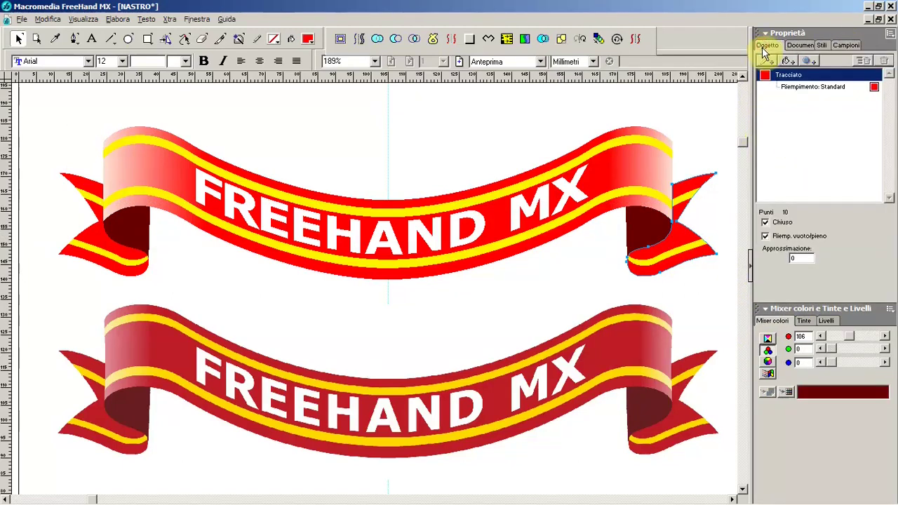
left_click(793, 87)
left_click(792, 210)
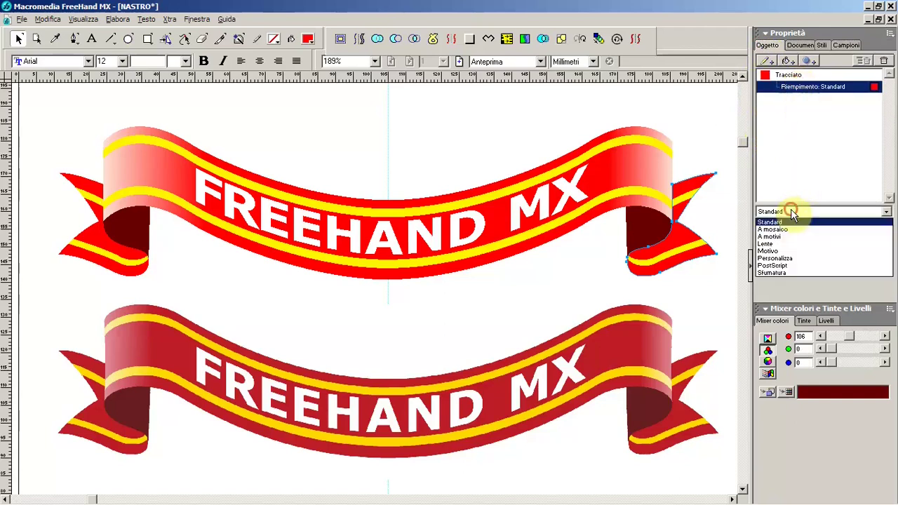
left_click(772, 272)
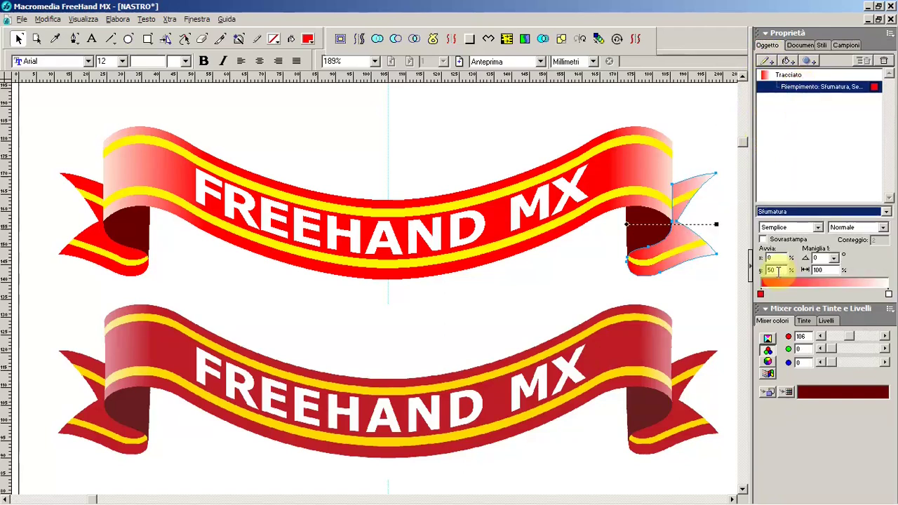
left_click(882, 337)
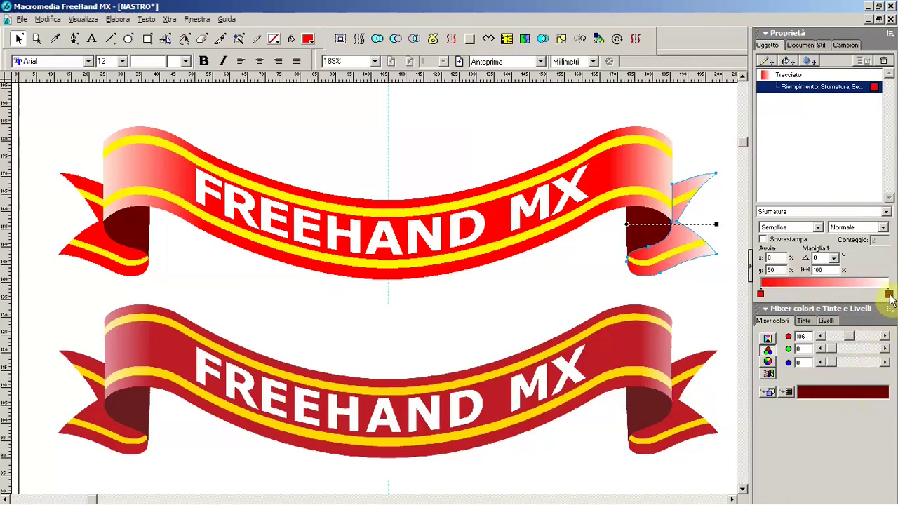
left_click_drag(890, 296, 891, 298)
mouse_move(626, 225)
left_mouse_down()
mouse_move(689, 225)
mouse_move(629, 232)
left_mouse_up()
left_click(56, 22)
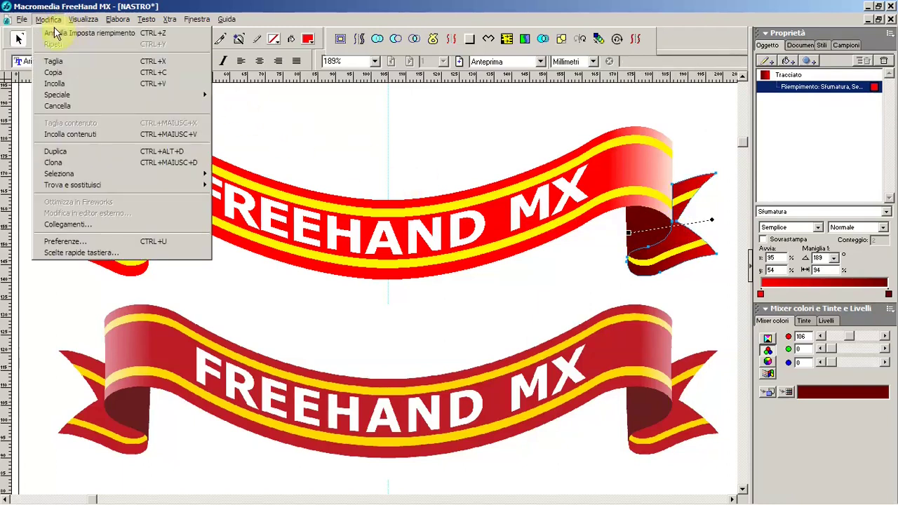
mouse_move(57, 94)
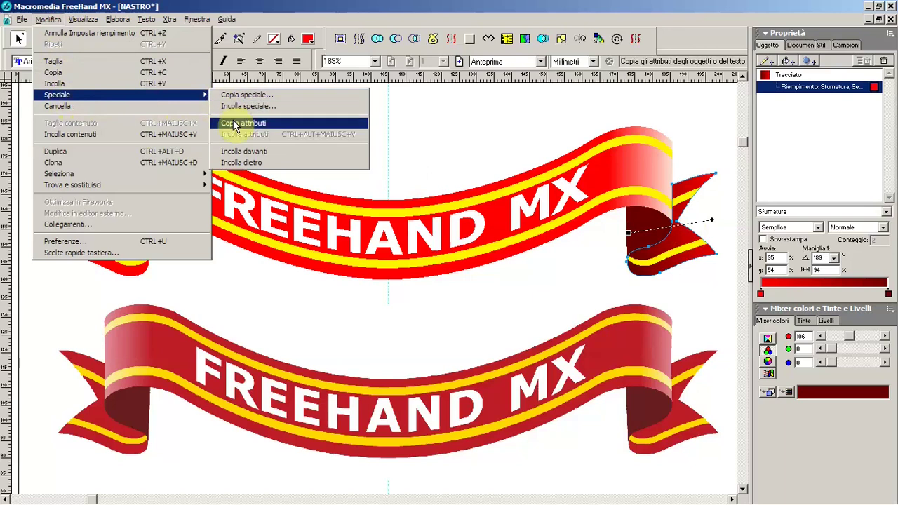
Paste the right tail's gradient fill attributes onto the left tail
left_click(235, 125)
left_click(80, 181)
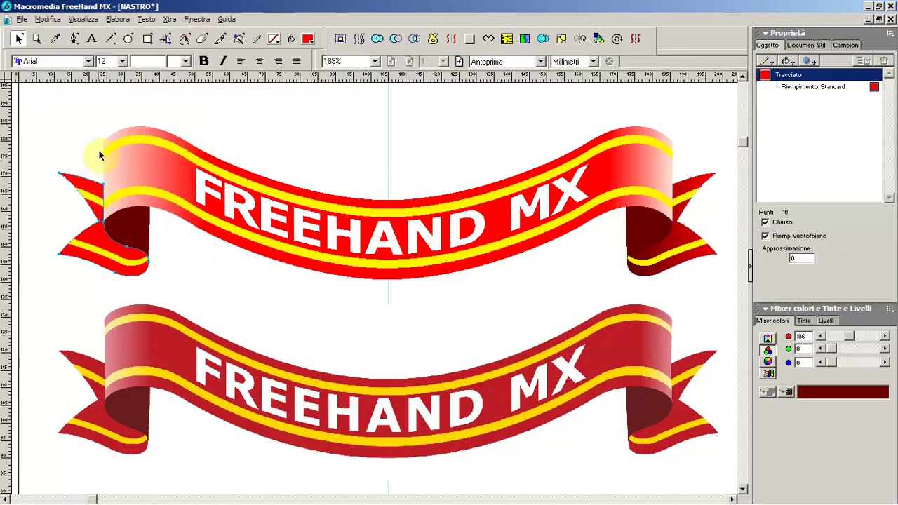
left_click(47, 19)
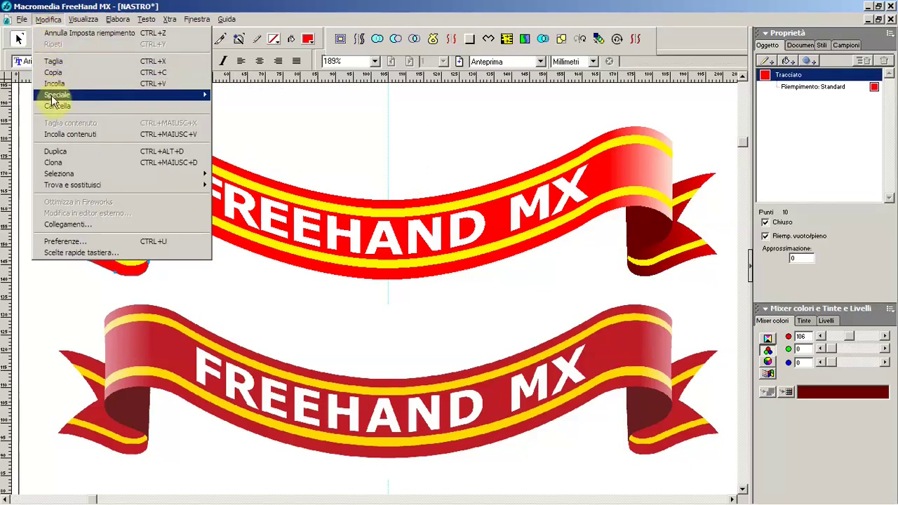
left_click(246, 134)
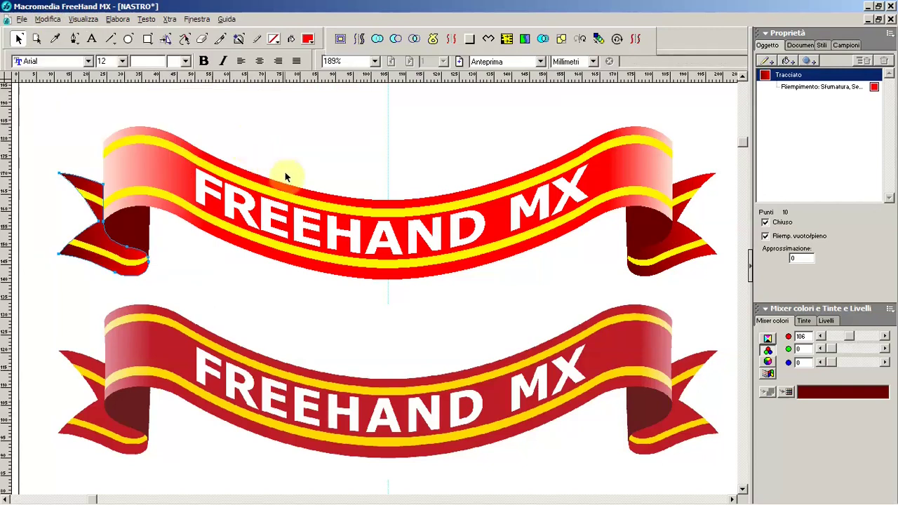
Turn the left tail's gradient angle to 338° and shift its start point
left_click(785, 87)
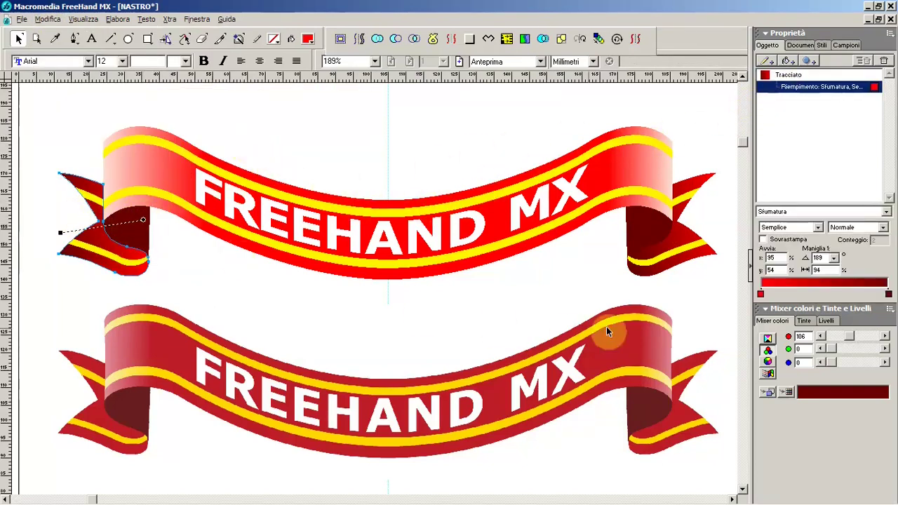
left_click(835, 259)
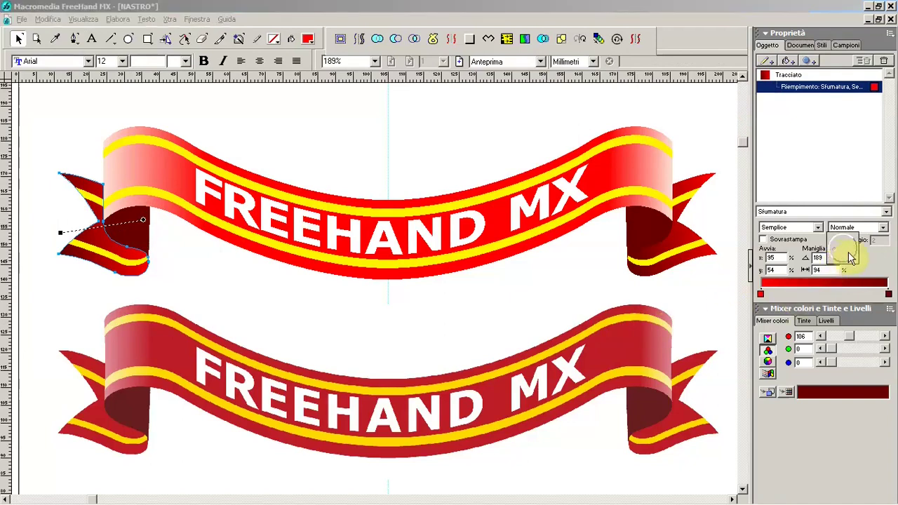
left_click_drag(73, 230, 141, 265)
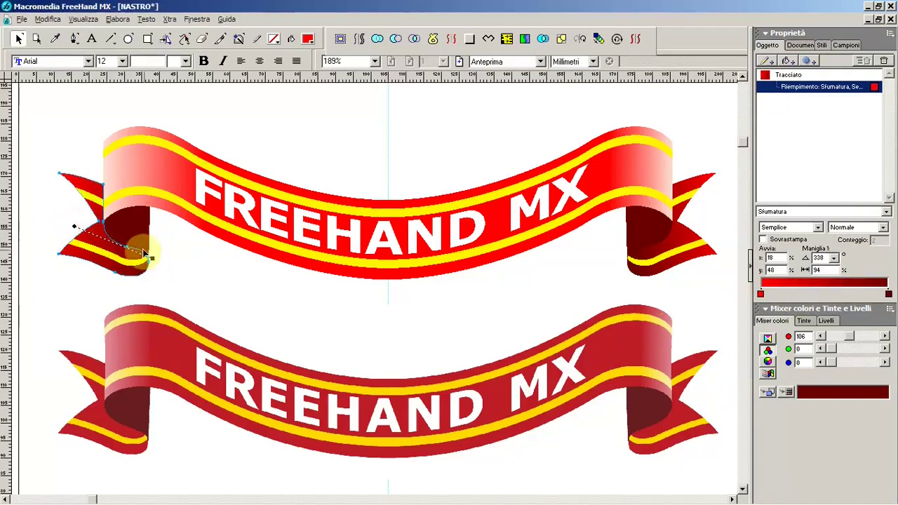
left_click(71, 223)
left_click_drag(62, 210, 62, 210)
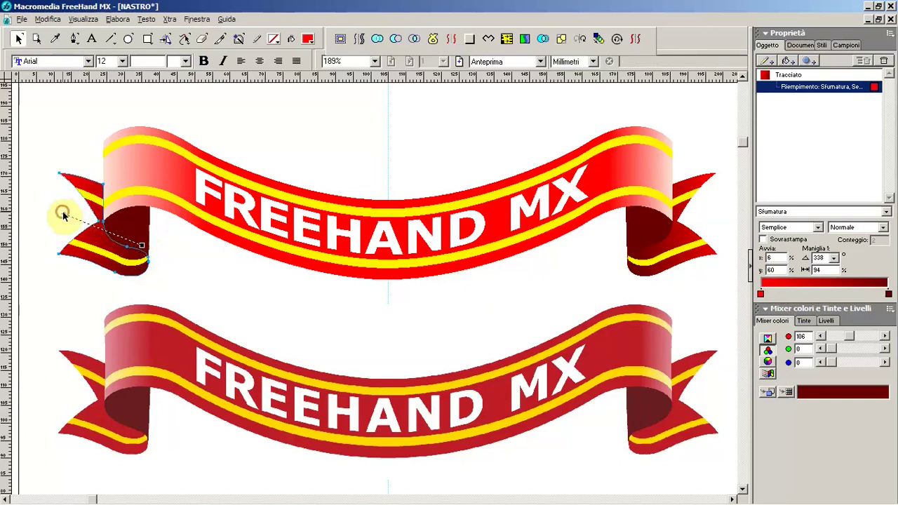
left_click(200, 281)
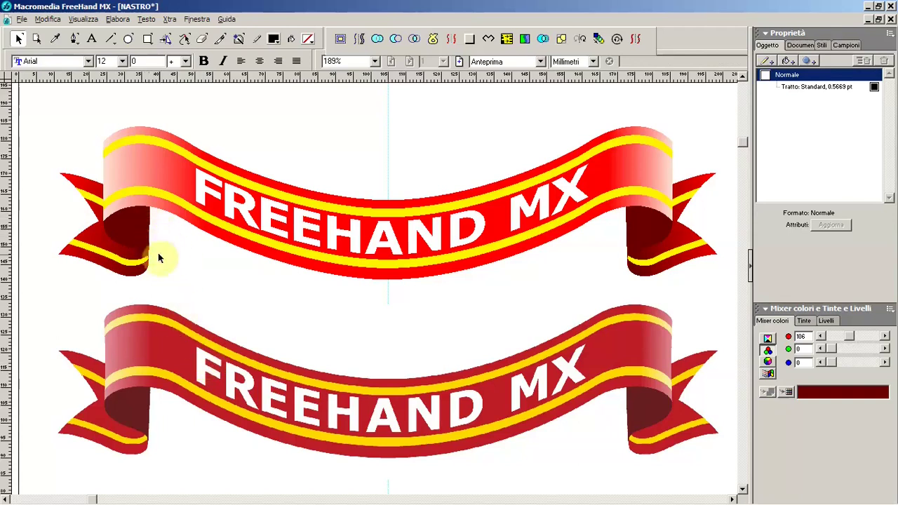
Change the pale pink swatch to peach 255r 204g 184b using the HLS mixer
left_click(845, 45)
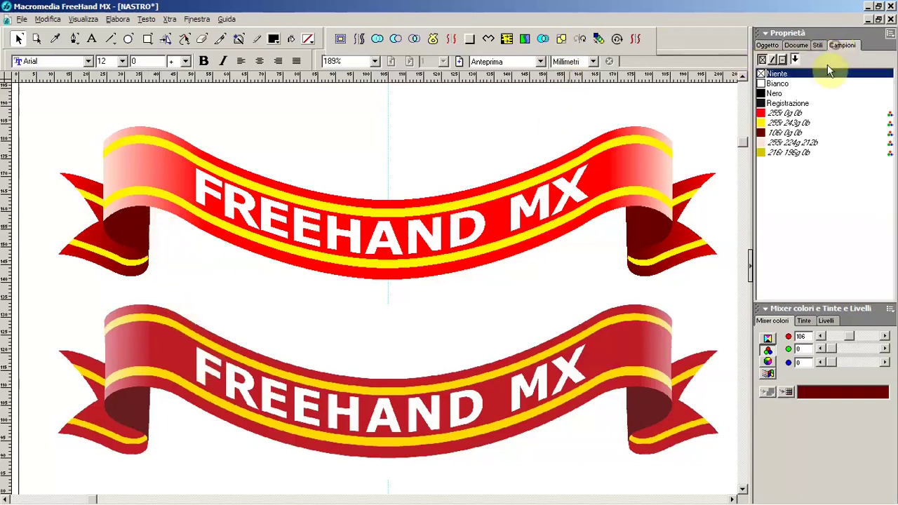
left_click(762, 143)
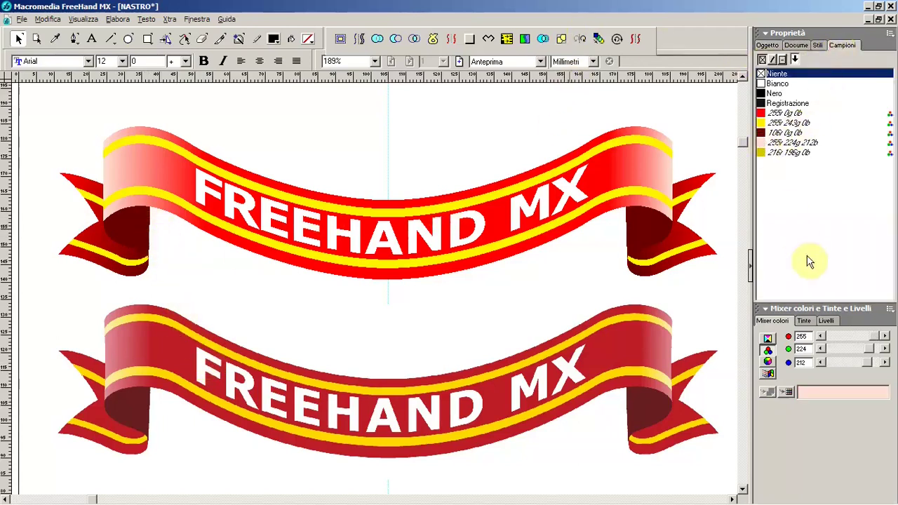
left_click(766, 361)
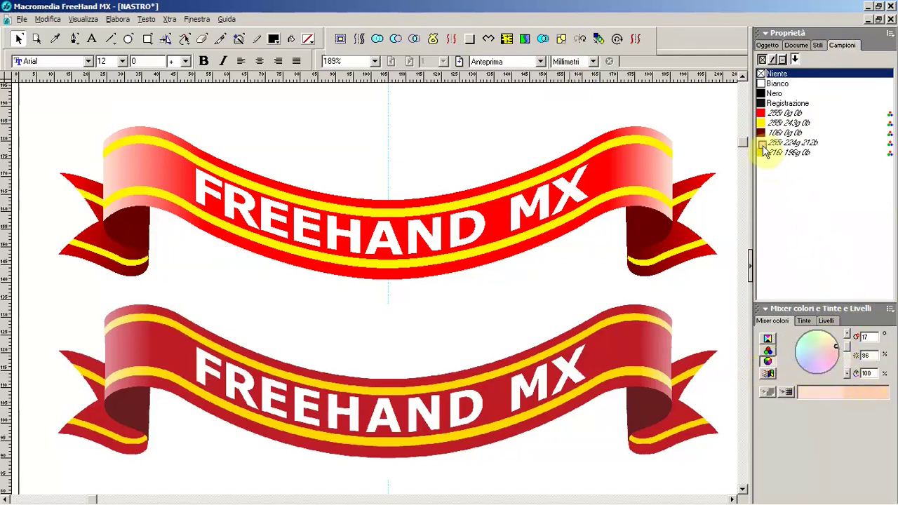
left_click_drag(868, 395, 762, 144)
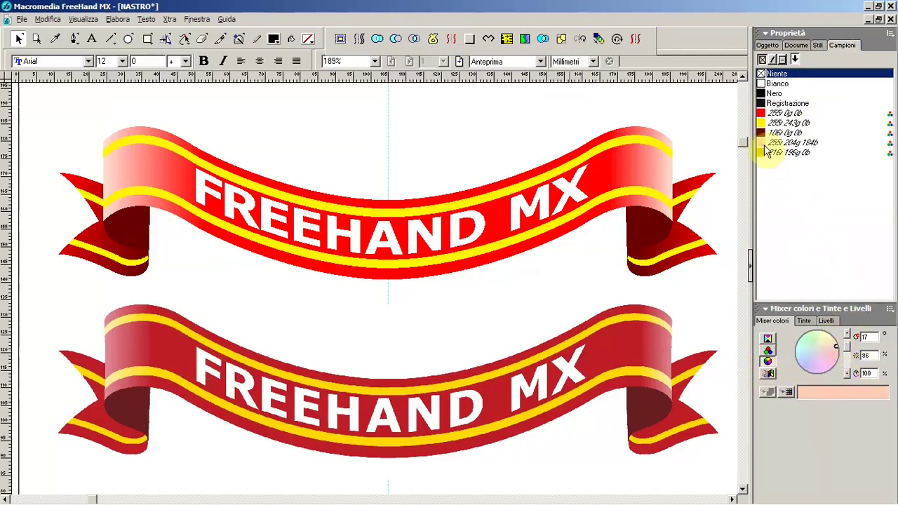
Apply the peach colour to both end stops of the body's gradient
left_click(768, 45)
left_click(665, 175)
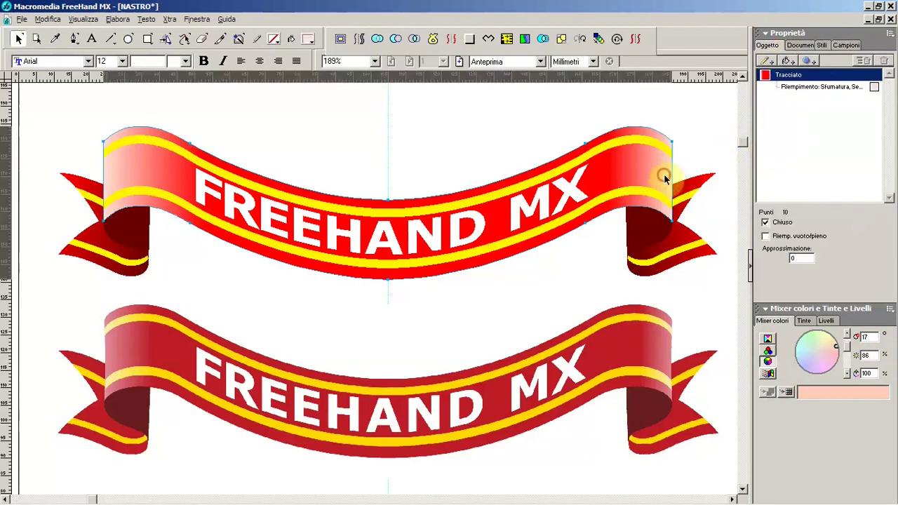
left_click(804, 87)
left_click_drag(864, 392, 865, 394)
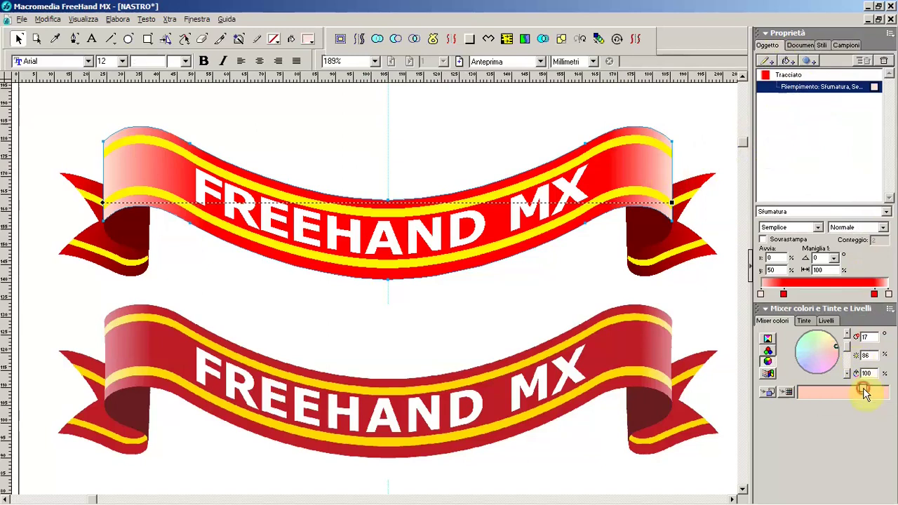
left_click_drag(890, 299, 888, 295)
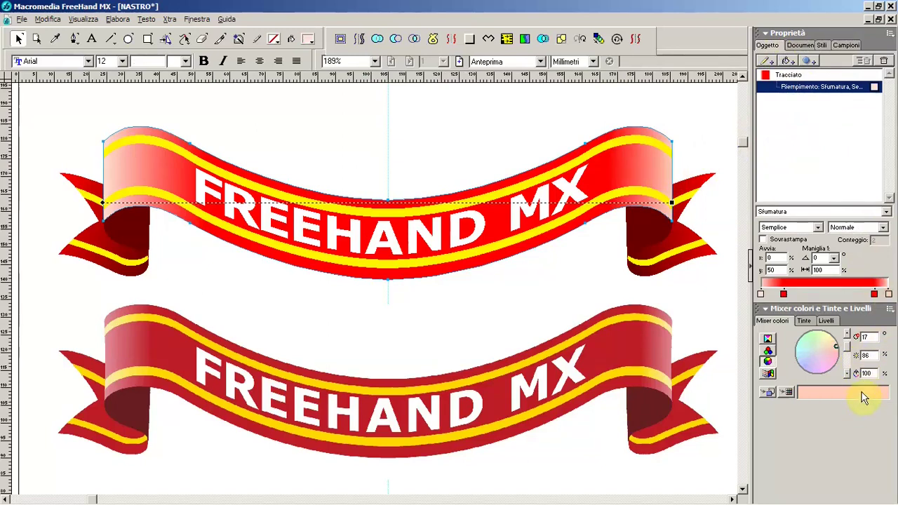
left_click_drag(864, 397, 762, 295)
Delete the lower dark-red reference ribbon
left_click(487, 299)
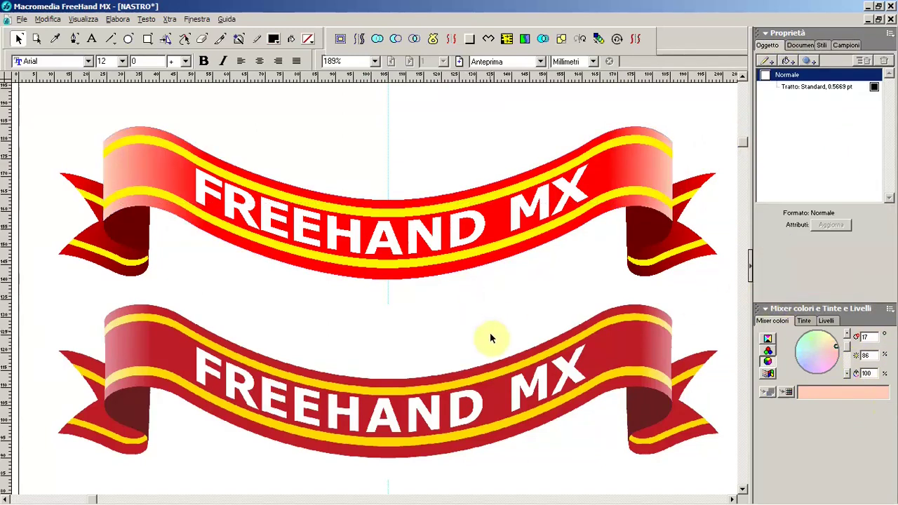
left_click(474, 403)
key("Delete")
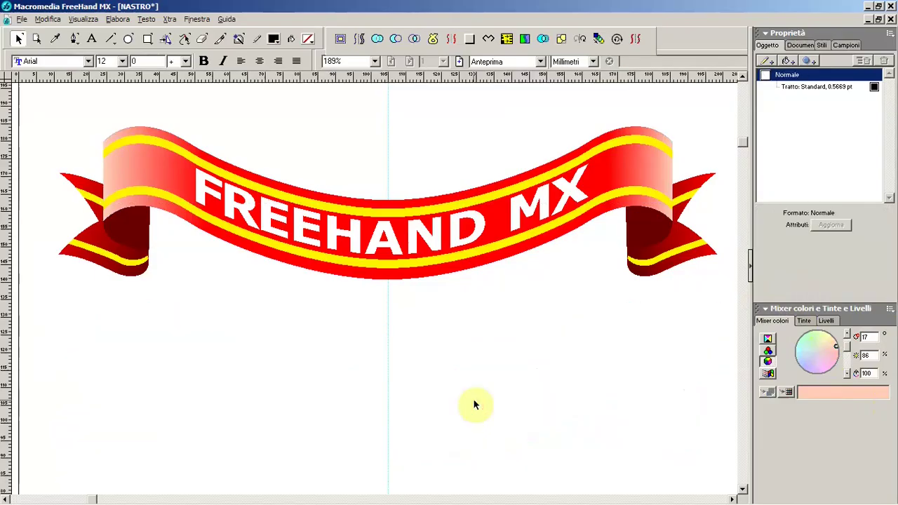